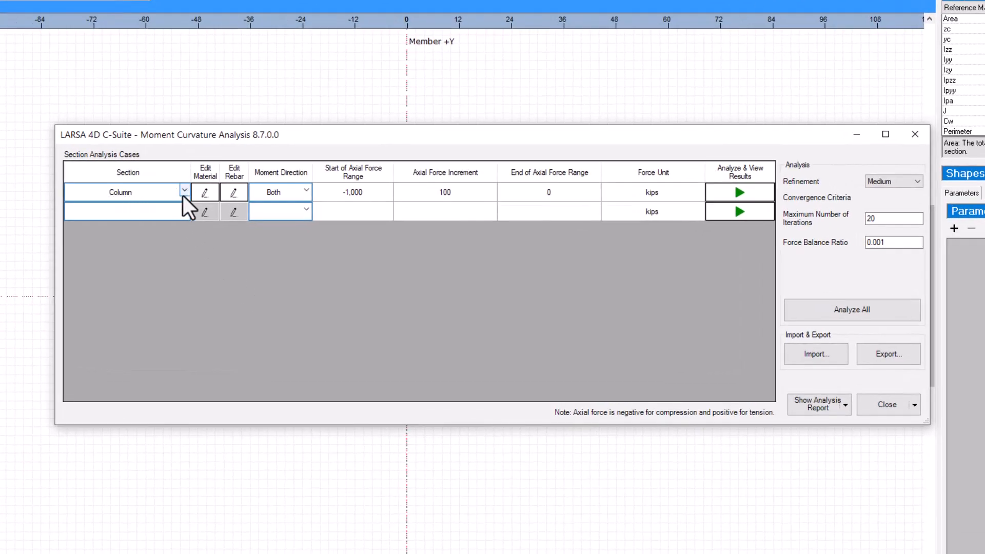
- Set the first analysis case's section to Column and the second case's section to Composite
left_click(183, 195)
left_click(168, 246)
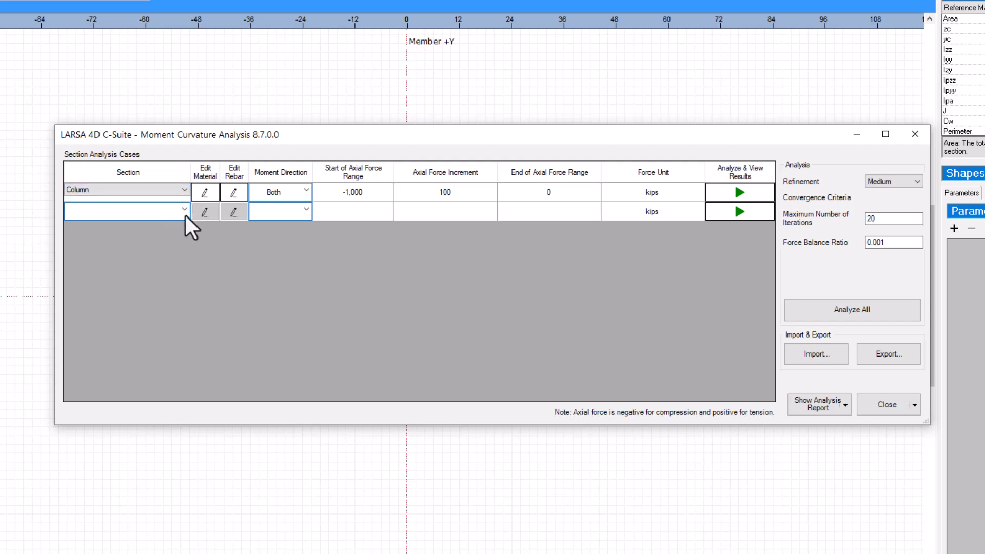
left_click(186, 213)
left_click(164, 226)
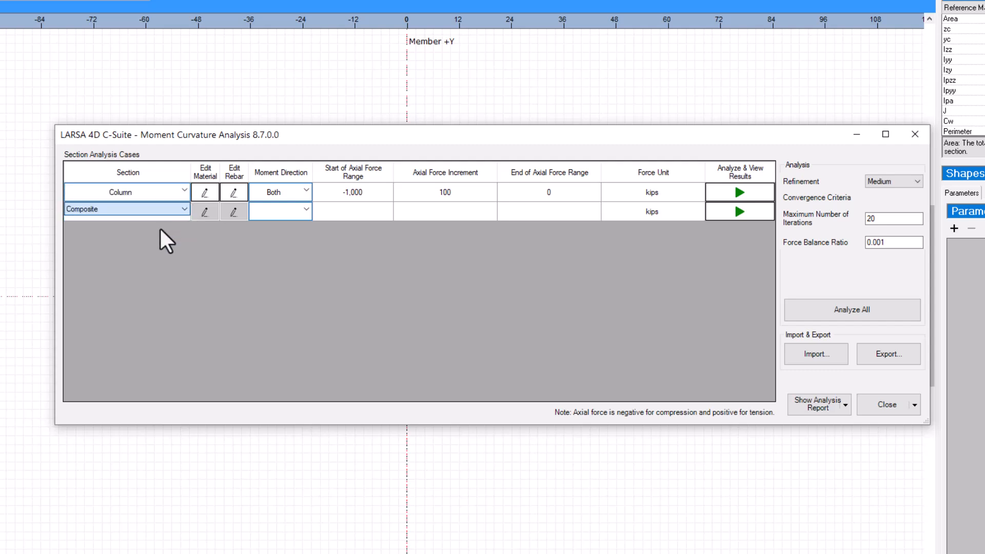
left_click(296, 209)
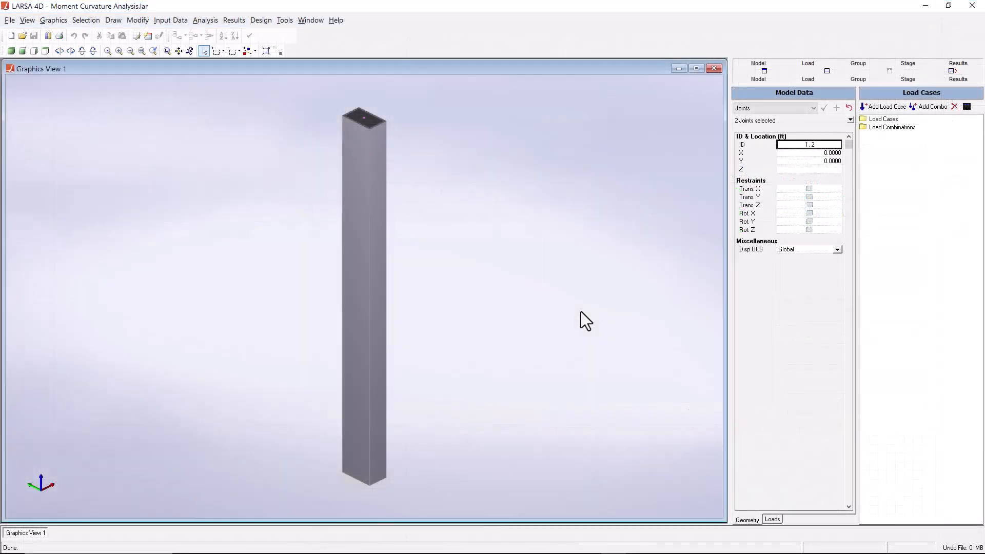
- Switch to LARSA 4D, open the C-Suite Moment Curvature Analysis for the column model, and enter the member ID of the first case
left_click(268, 26)
mouse_move(369, 34)
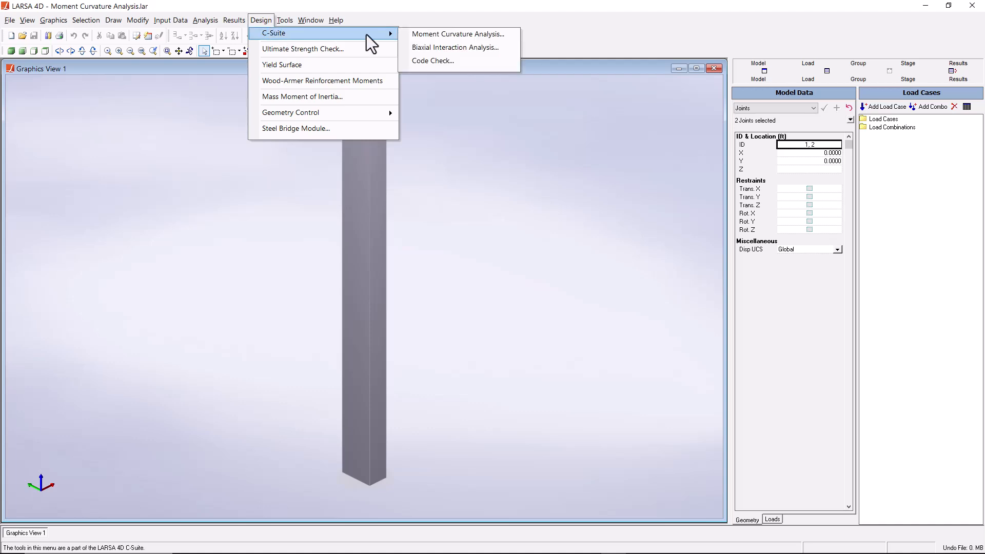
left_click(443, 35)
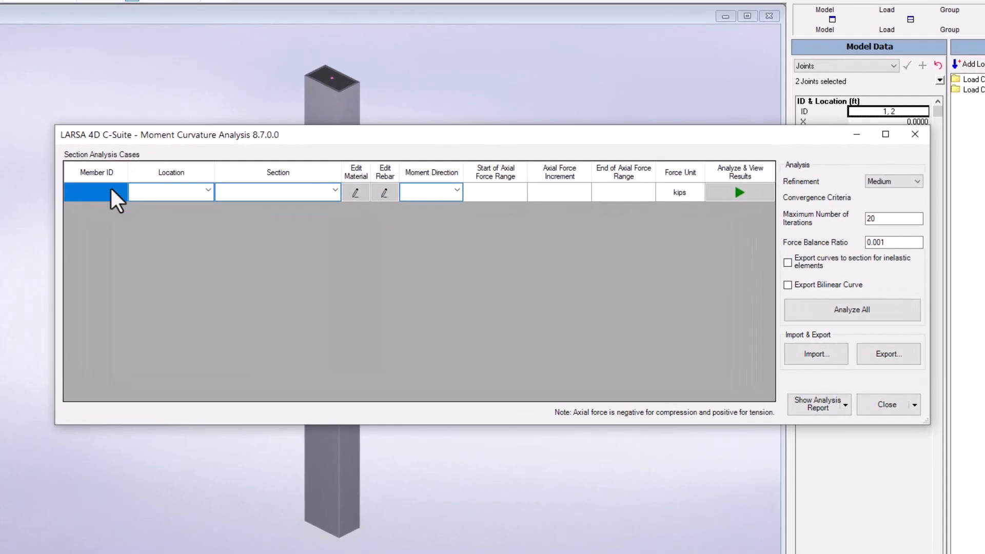
left_click(109, 187)
key("Return")
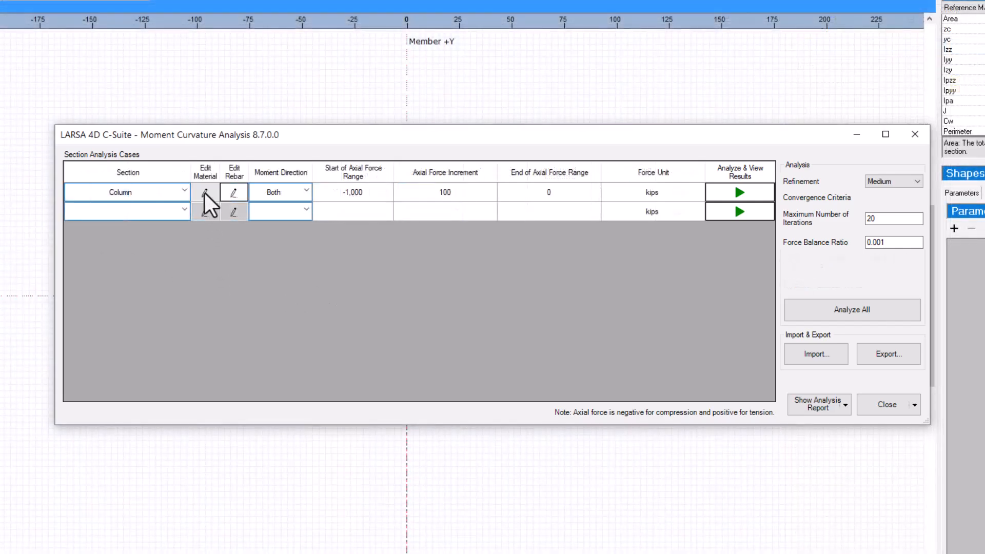
- Open the Column section's material properties and compare the Mander Confined and Mander Unconfined models for the Cover shape
left_click(205, 193)
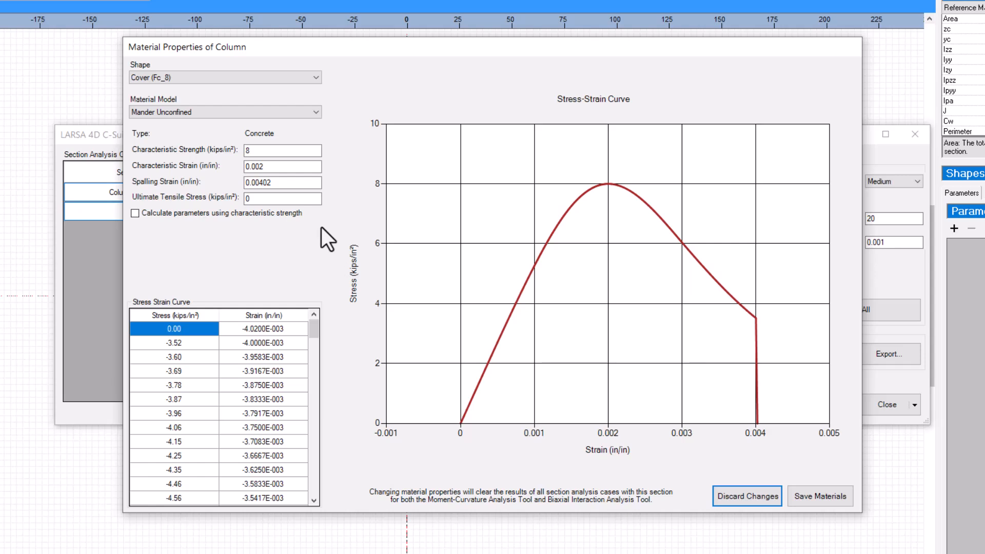
left_click(269, 78)
left_click(269, 112)
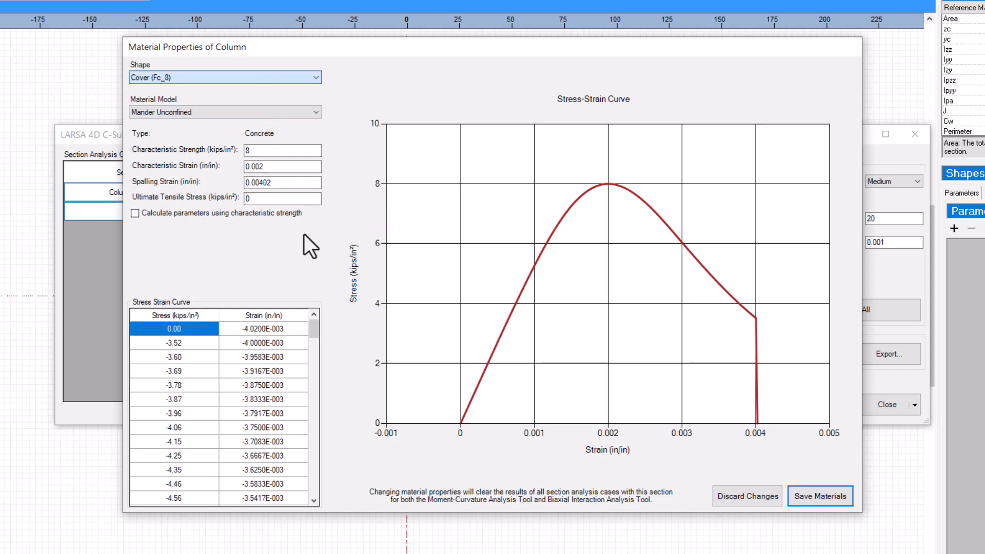
left_click(260, 111)
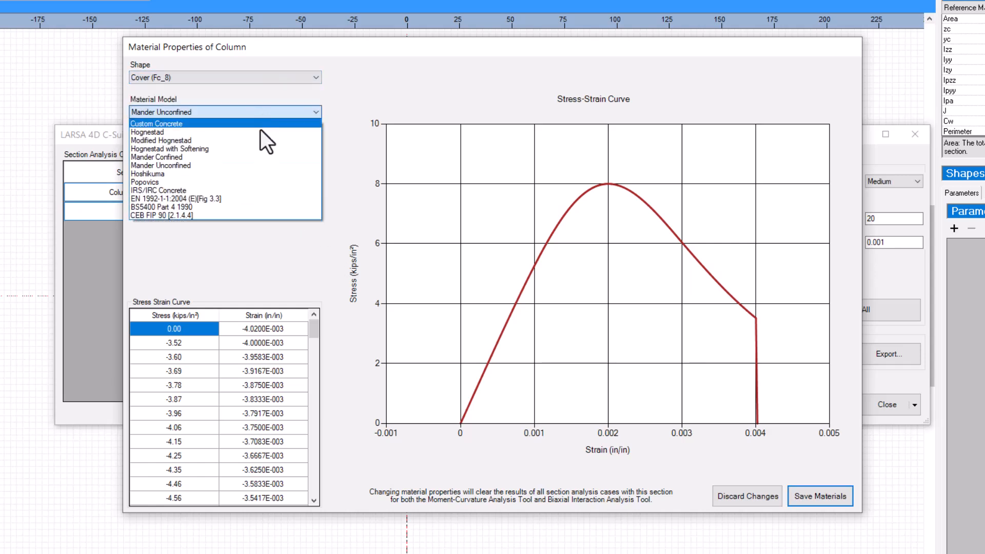
left_click(259, 160)
left_click(240, 117)
left_click(228, 165)
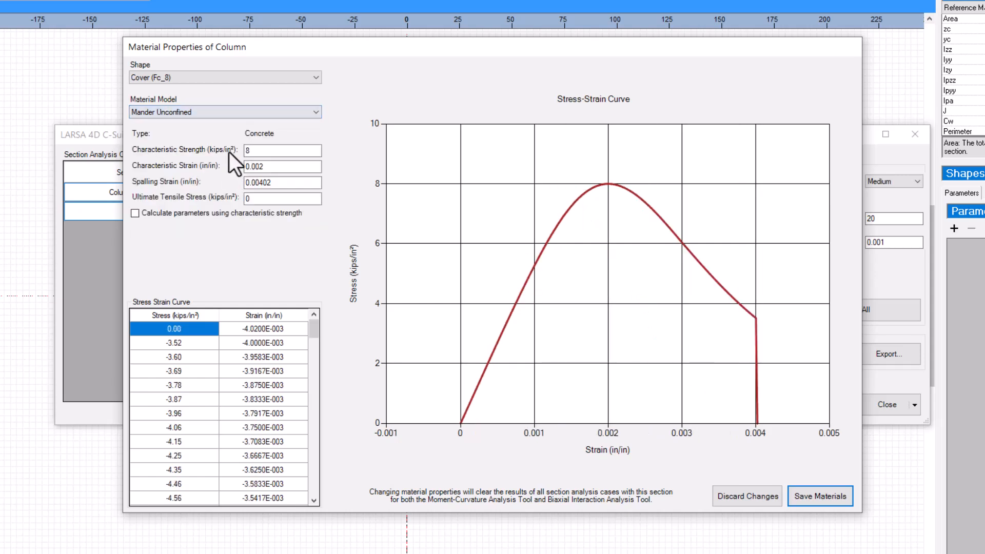
- Try the Hoshikuma material model on the Cover shape, and set its model to Popovics
left_click(229, 114)
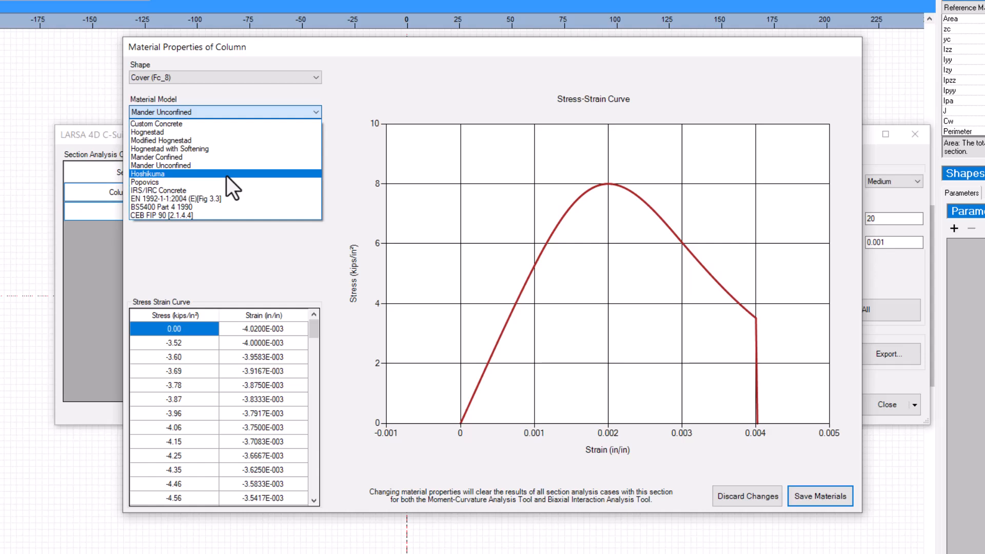
left_click(226, 175)
left_click(227, 114)
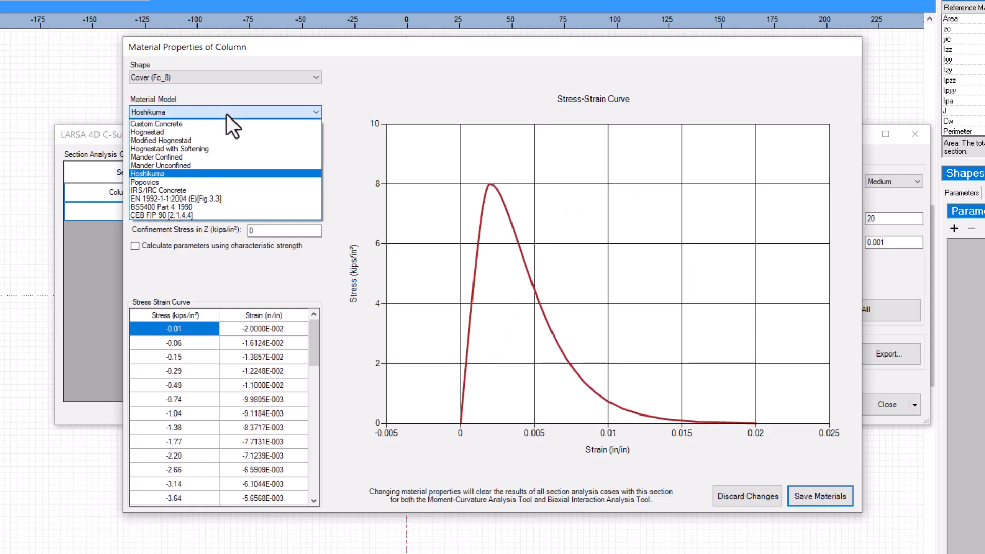
left_click(227, 179)
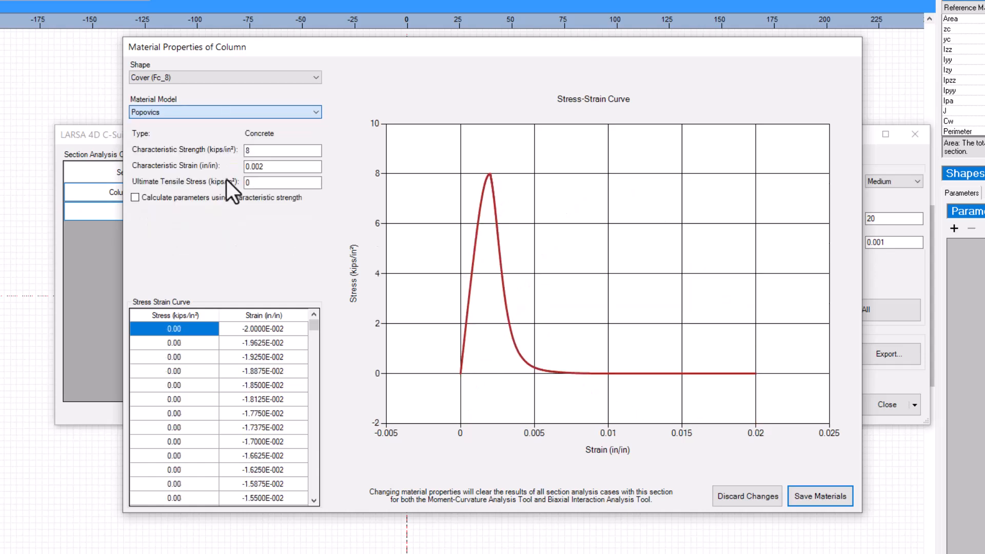
left_click(219, 117)
left_click(219, 116)
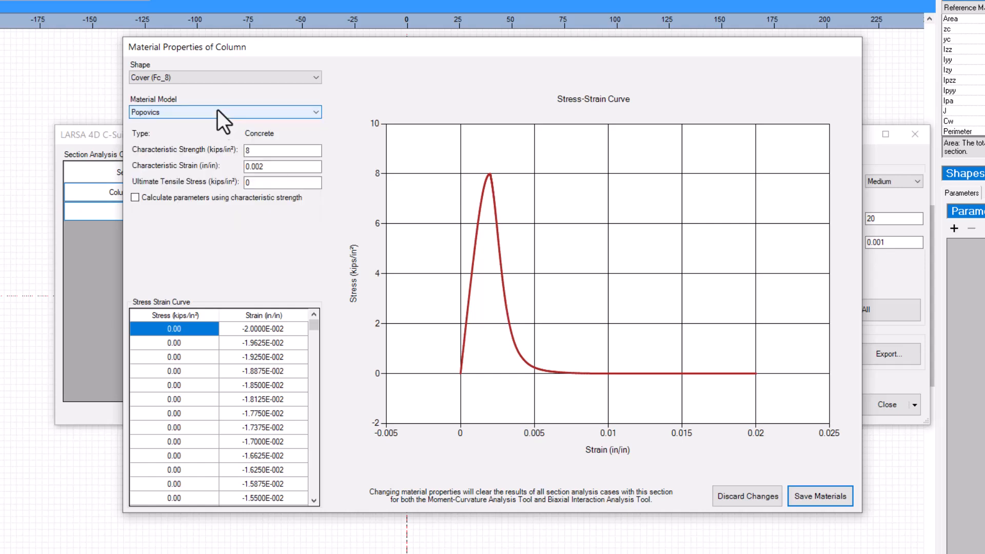
- For the ConfinedRegion#A615-G60 shape, try the Prestressed Steel model and set it back to Caltrans Seismic Design Criteria (2013) (Reinforcement)
left_click(208, 81)
left_click(208, 108)
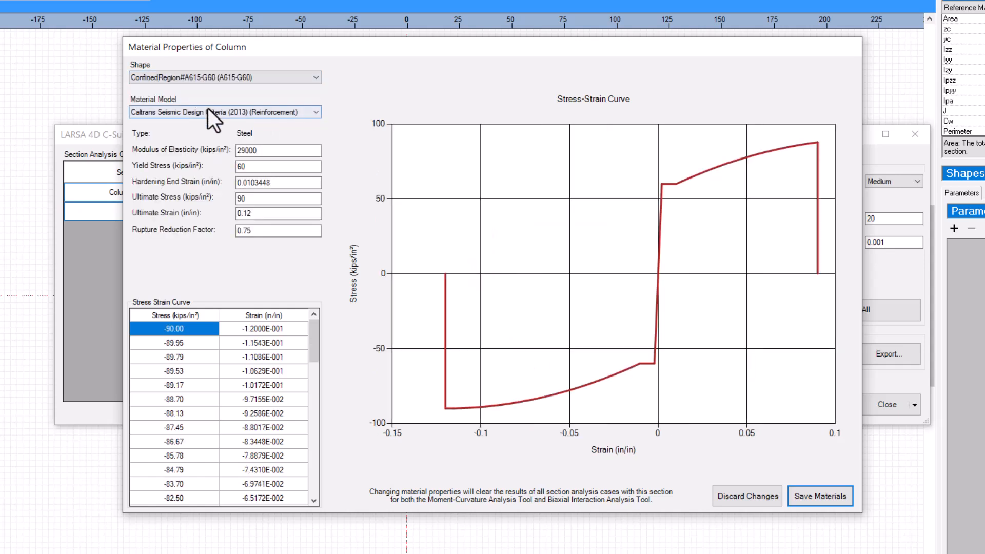
left_click(208, 109)
left_click(215, 149)
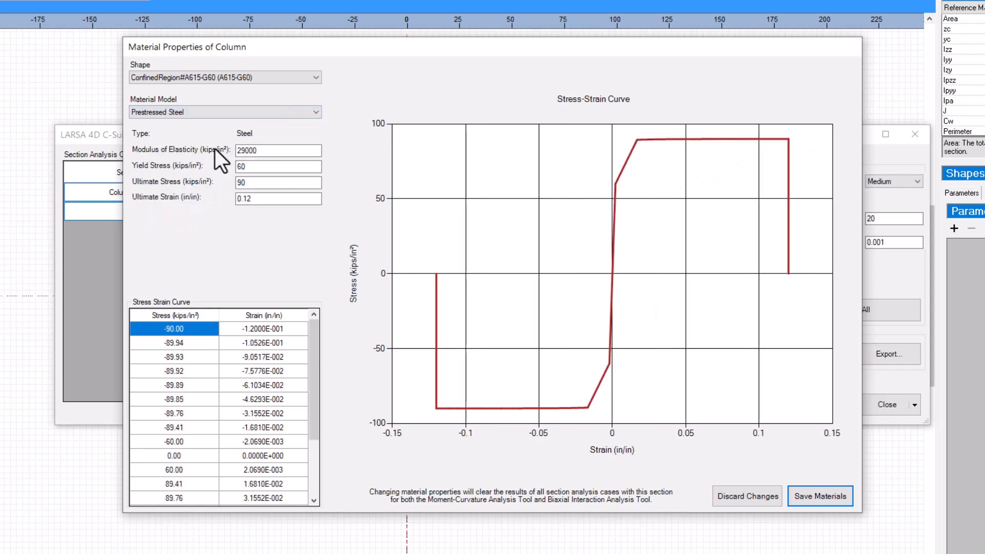
left_click(218, 112)
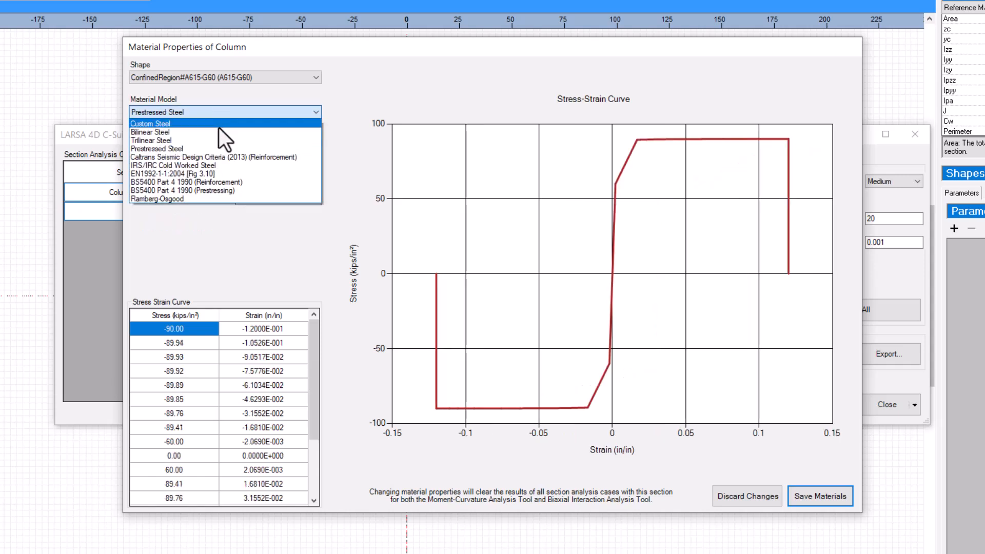
left_click(224, 157)
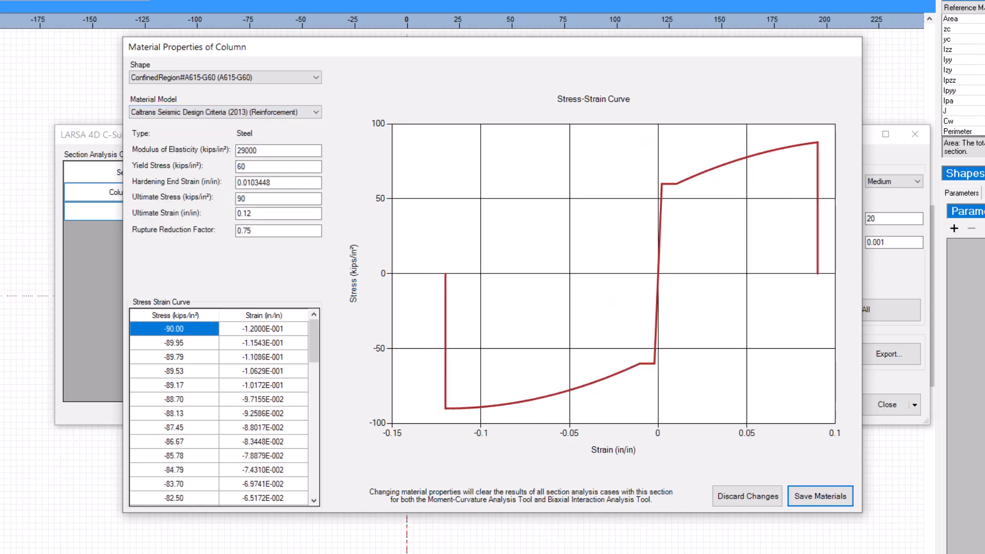
left_click(287, 113)
scroll(284, 125, "up", 1)
left_click(285, 125)
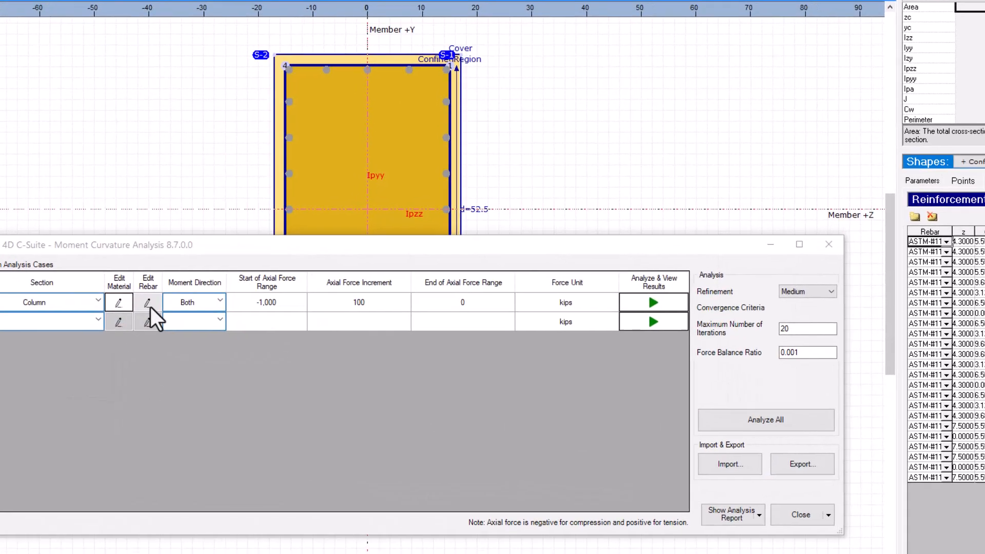
- Open the Column section's rebar table and review the coordinates, diameters and effective forces of all bars
left_click(188, 315)
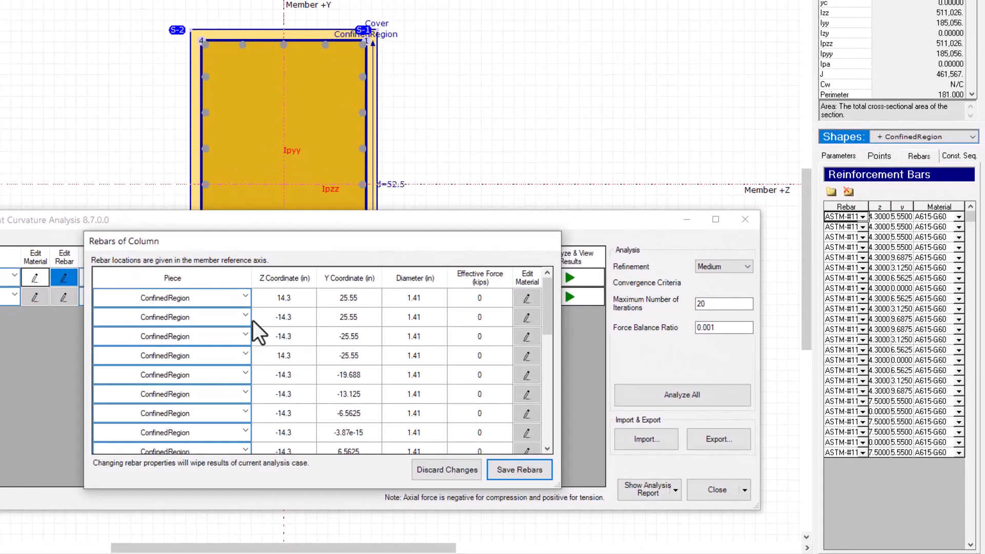
scroll(341, 327, "down", 5)
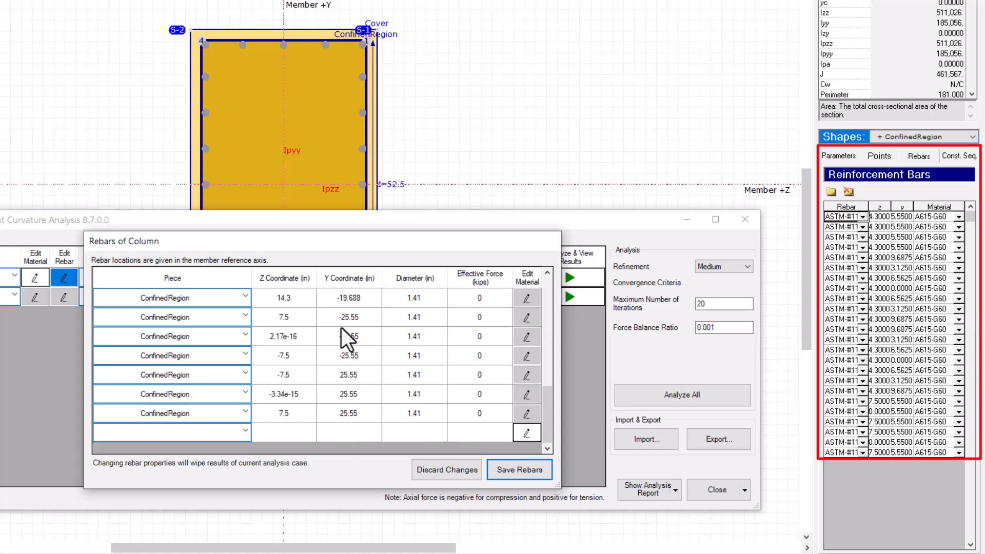
scroll(341, 327, "up", 5)
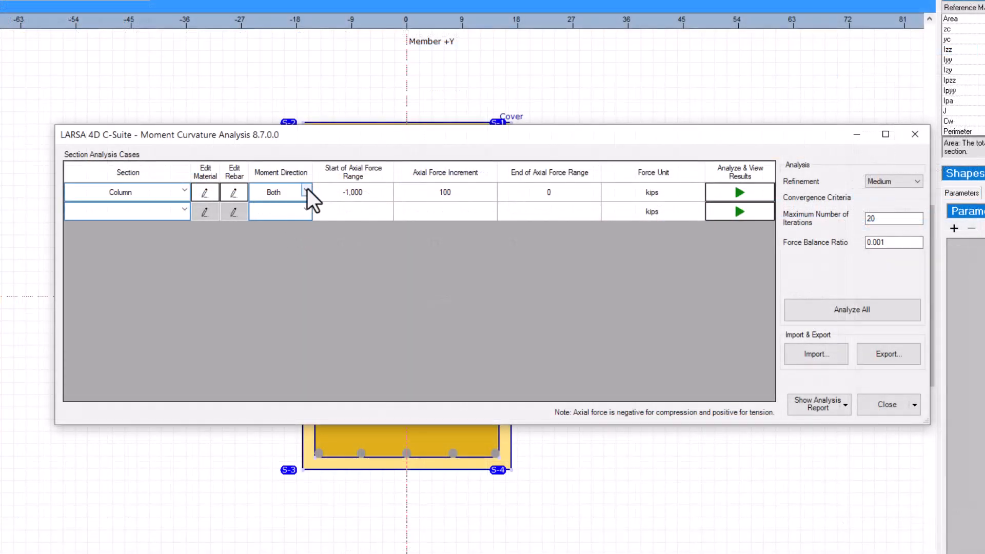
- Set the Column case's moment direction to Both and the start of its axial force range to -1000 kips
left_click(308, 190)
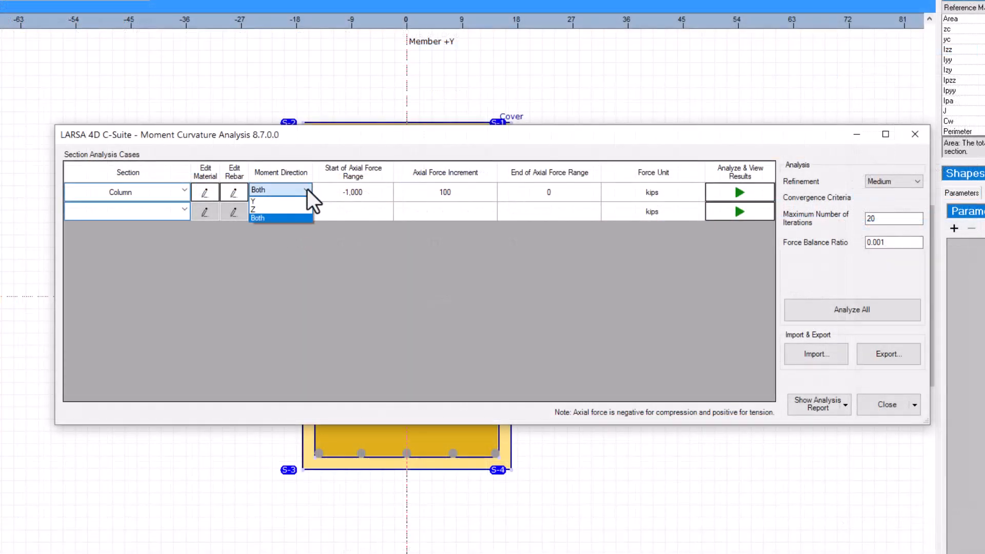
left_click(303, 216)
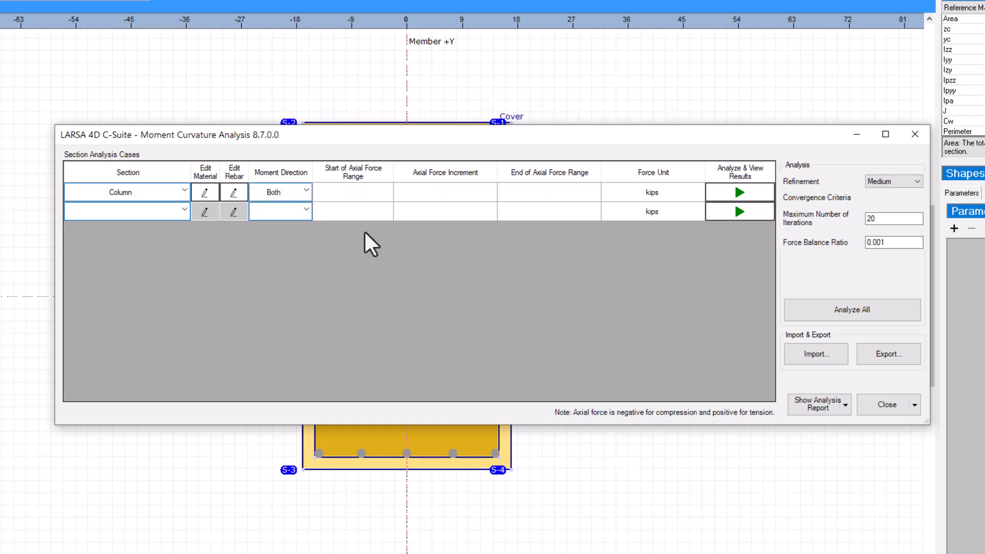
left_click(370, 189)
left_click(369, 189)
type("-1000")
key("Return")
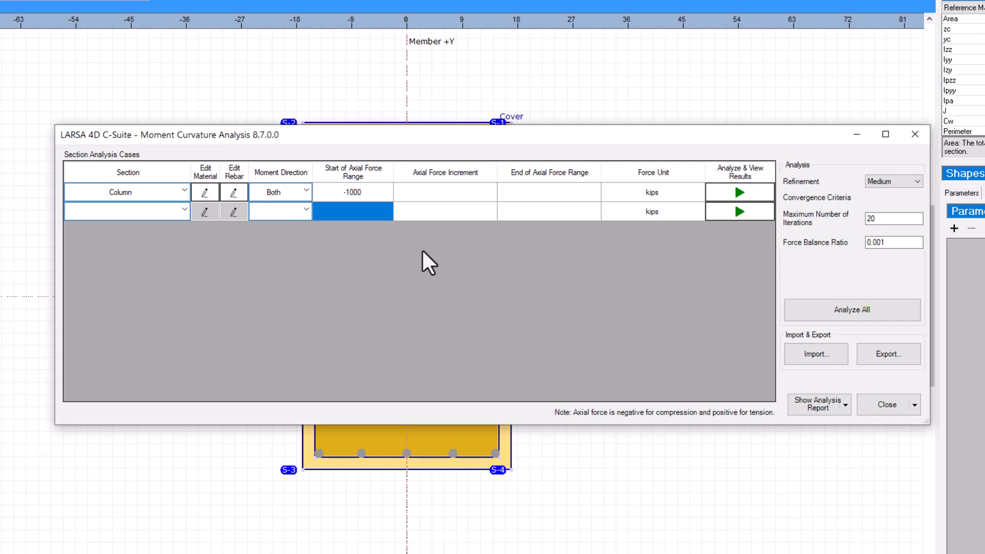
- Set the Column case's axial force increment to 100 kips and the end of its axial force range to 0
left_click(433, 199)
left_click(433, 199)
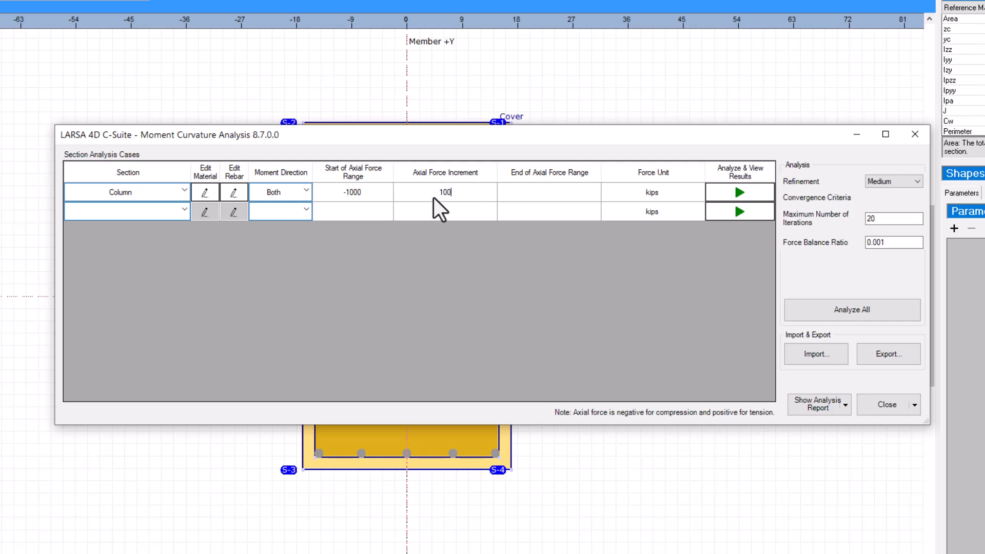
key("Return")
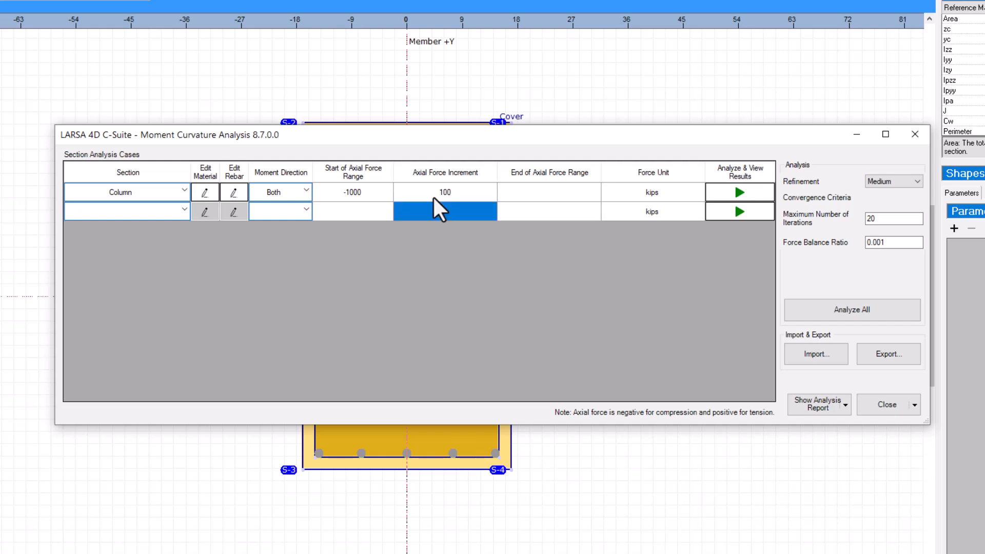
left_click(547, 195)
left_click(546, 194)
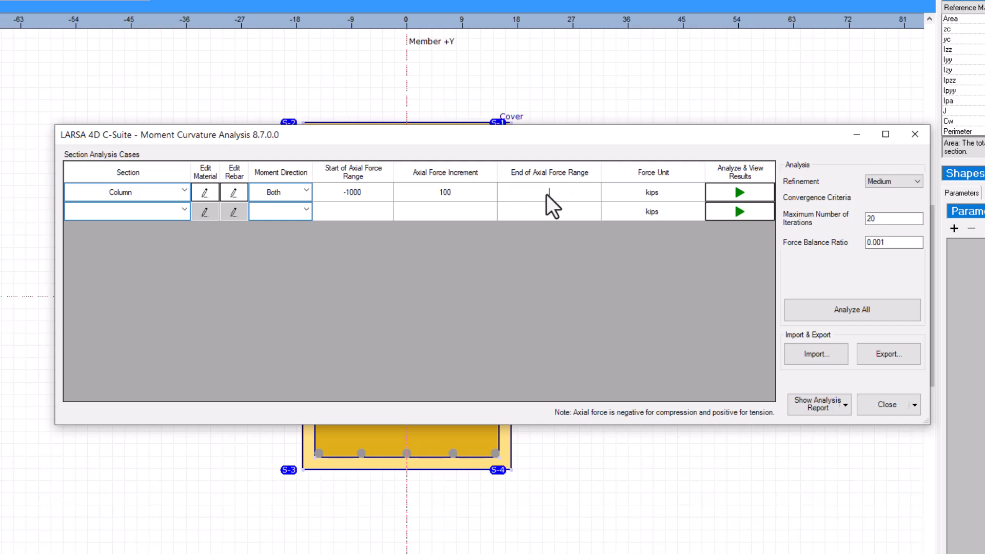
key("Return")
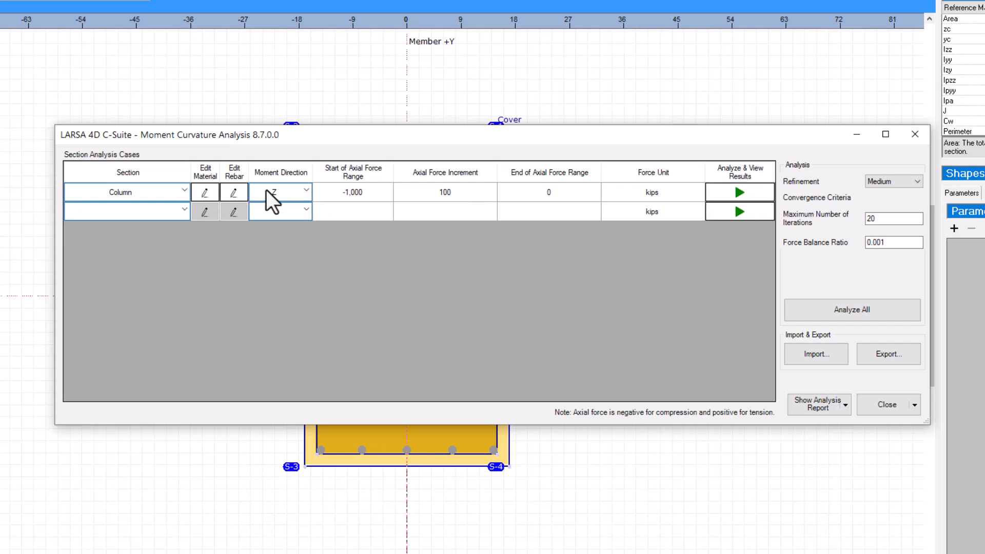
- Run the Column case's analysis and view its moment-curvature curve for positive bending, negative bending and the full graph
left_click(753, 194)
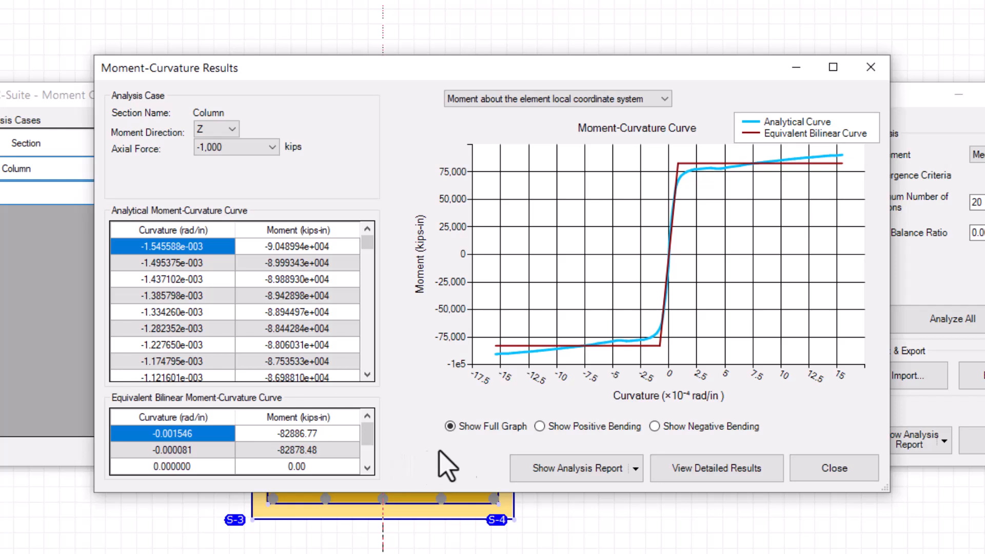
left_click(593, 430)
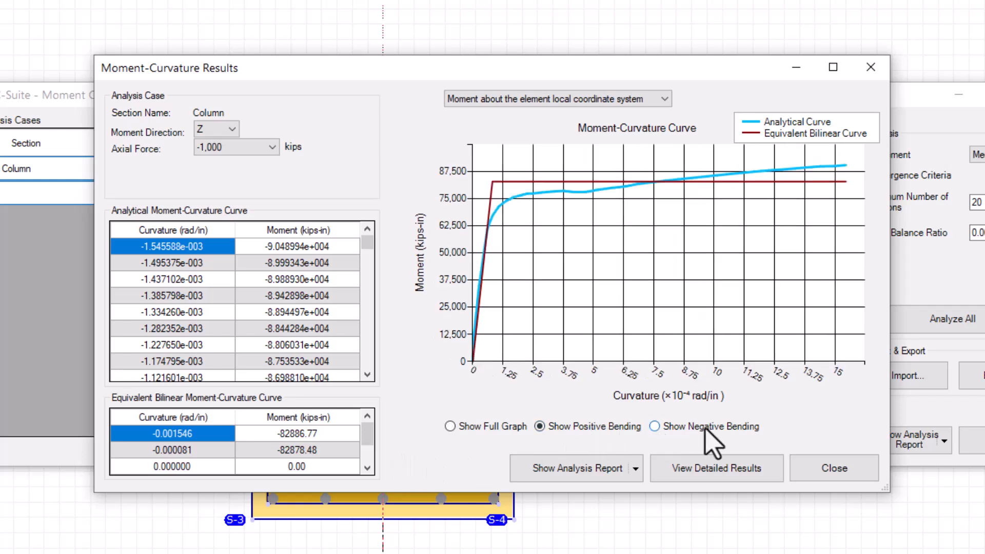
left_click(655, 428)
left_click(486, 429)
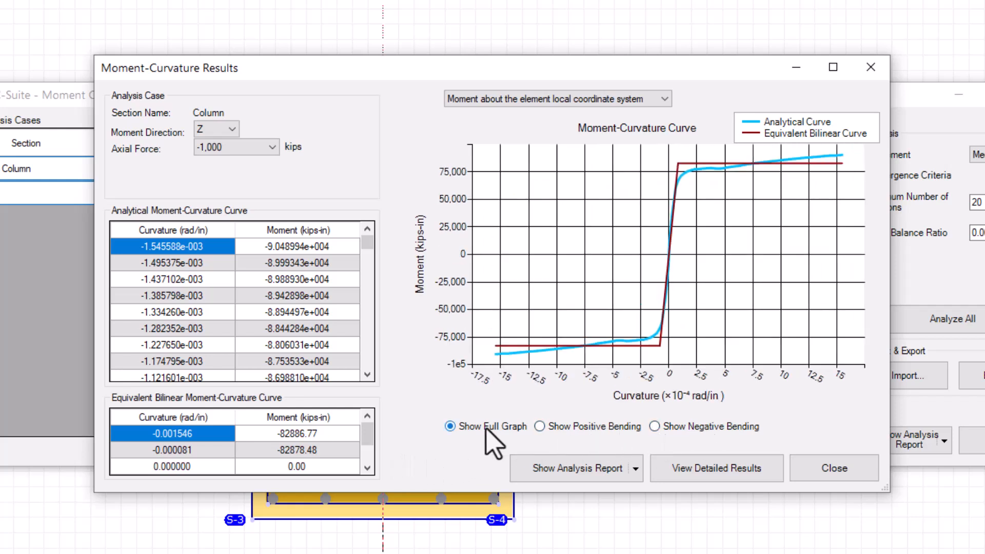
- Show the results for moment direction Y at an axial force of -800 kips and examine the analytical moment-curvature table
left_click(225, 133)
left_click(215, 148)
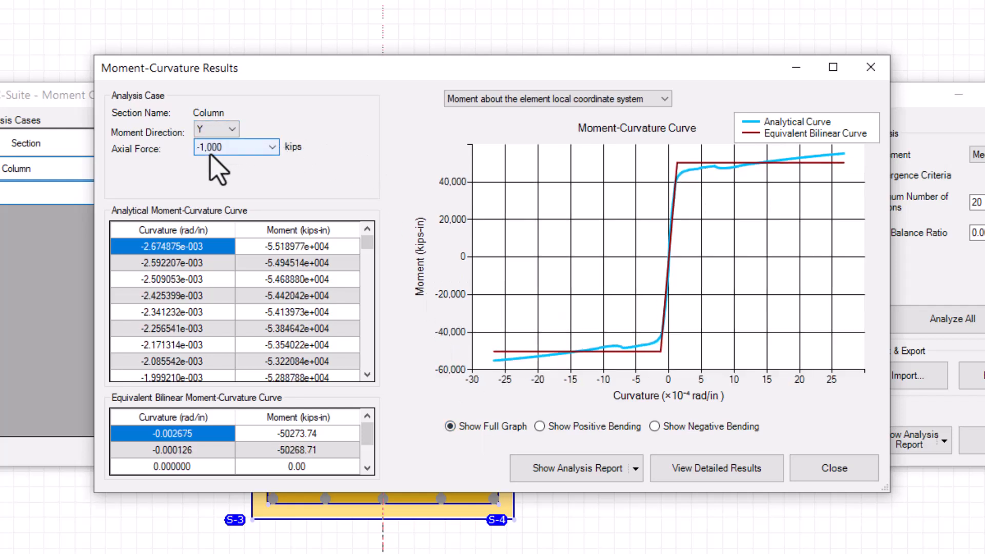
left_click(211, 152)
left_click(220, 166)
left_click(224, 150)
left_click(256, 177)
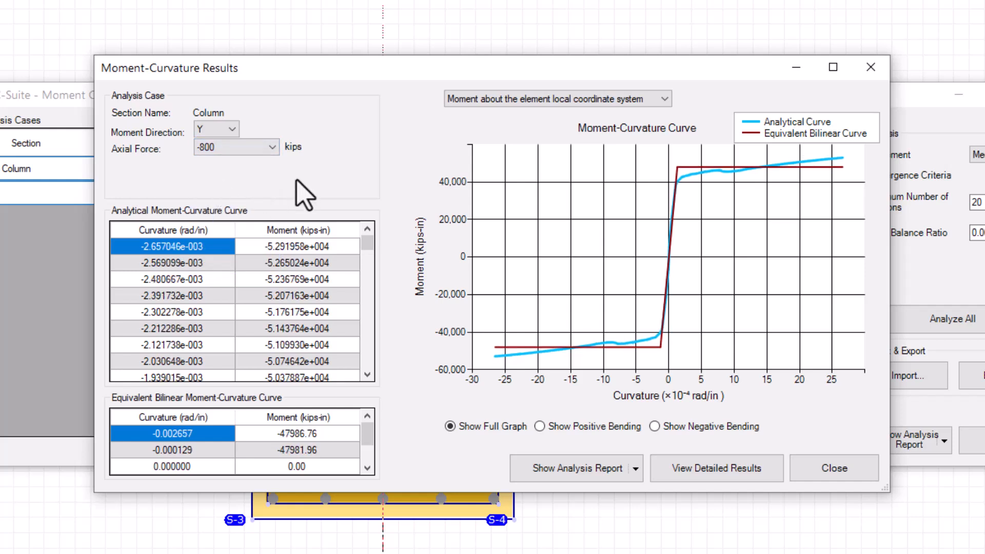
scroll(264, 283, "down", 8)
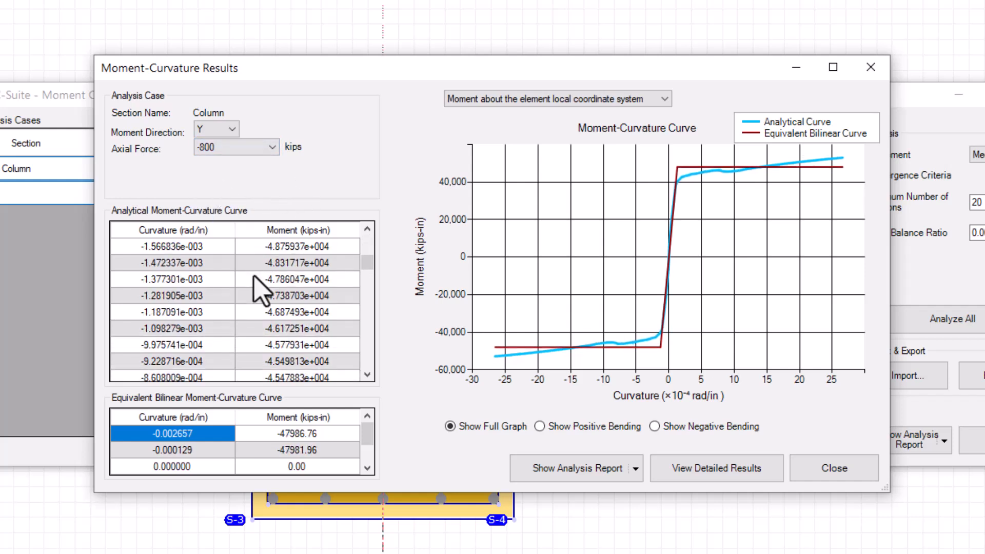
- Examine the remaining analytical moment-curvature values, the equivalent bilinear table and the coordinate system choice for the moment
scroll(260, 289, "down", 8)
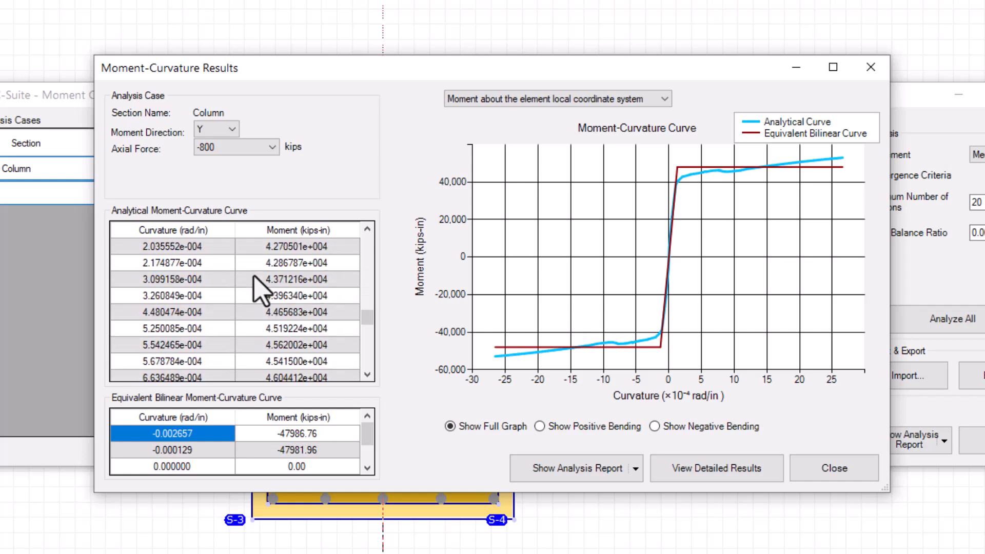
scroll(266, 438, "down", 1)
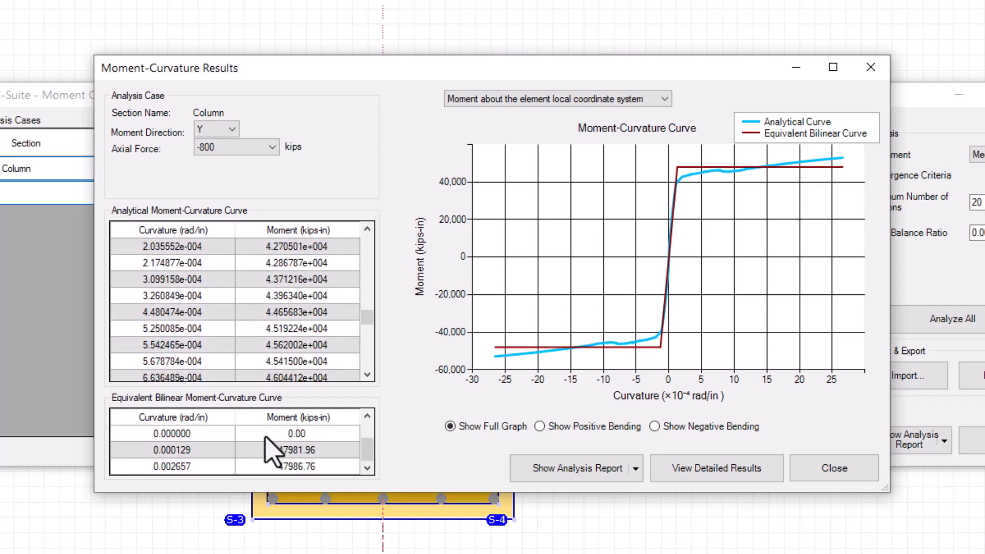
scroll(272, 450, "up", 1)
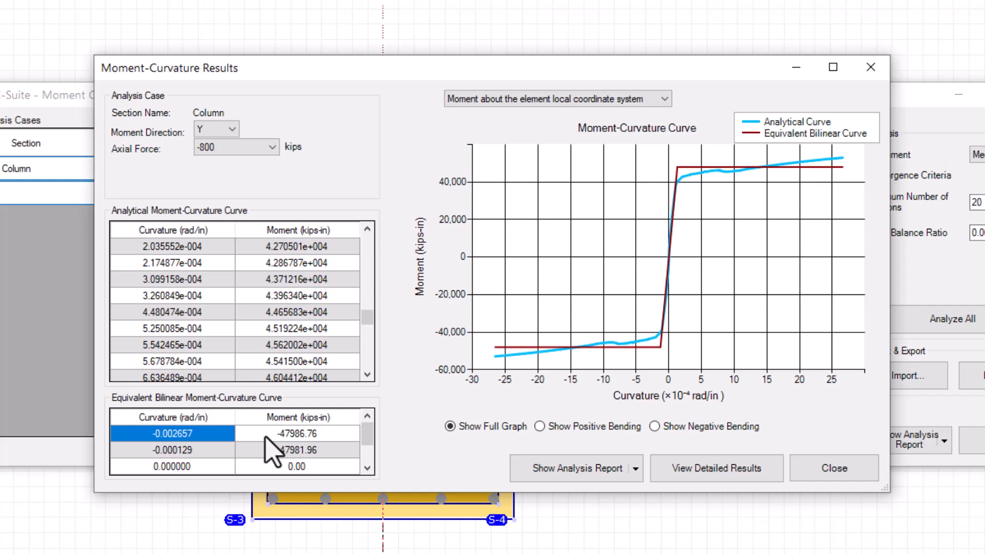
scroll(364, 252, "up", 15)
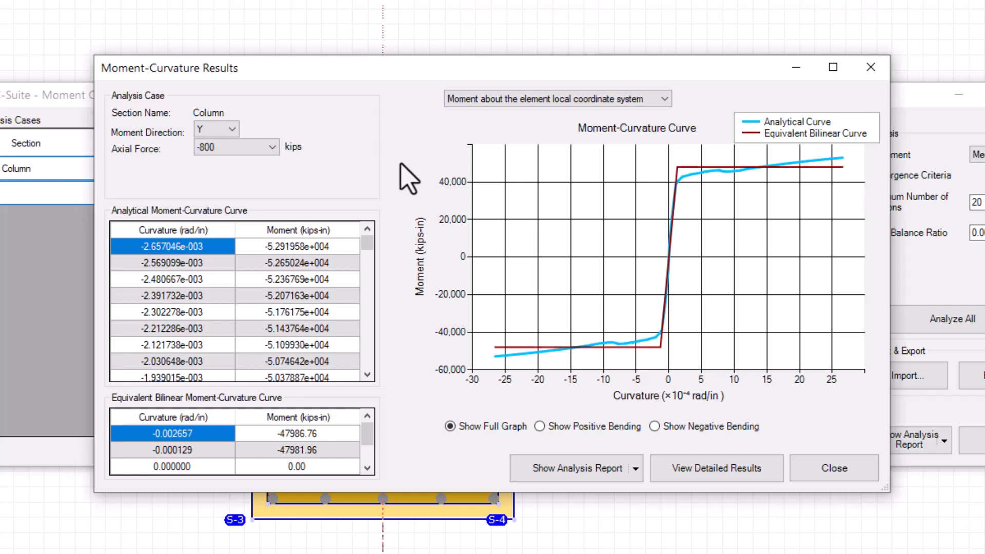
left_click(634, 103)
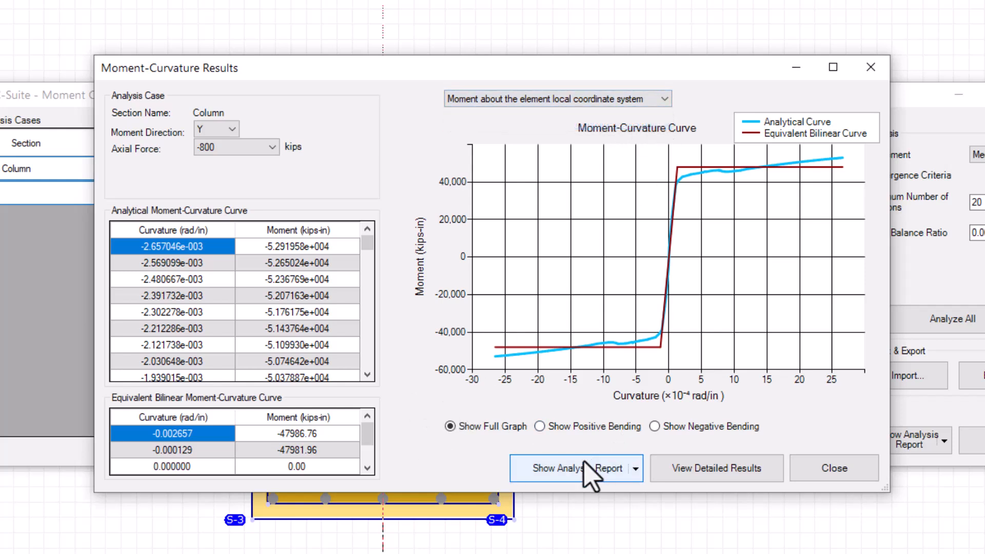
- Open the analysis report, enlarge it to full screen and review the My and Mz moment-curvature diagrams for the successive axial forces
left_click(582, 467)
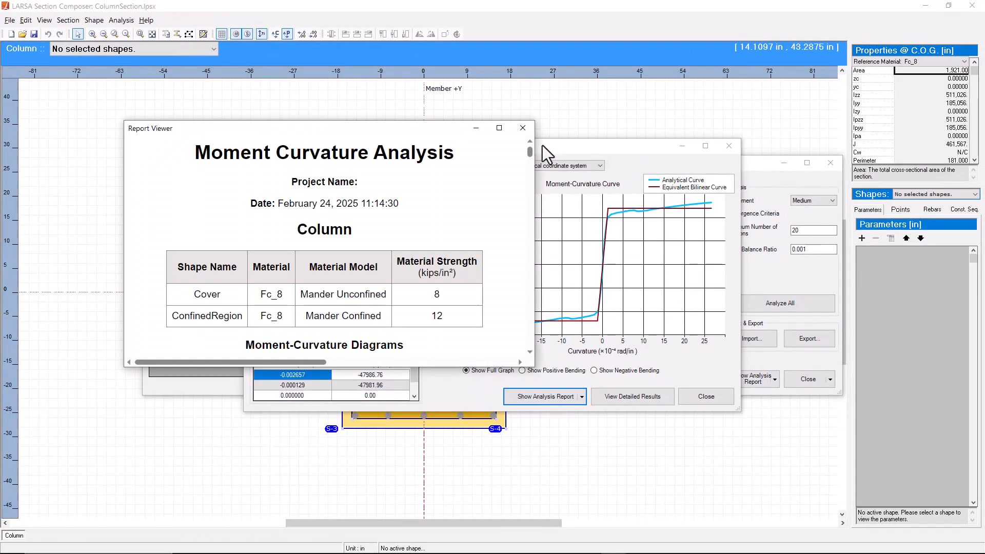
left_click(499, 129)
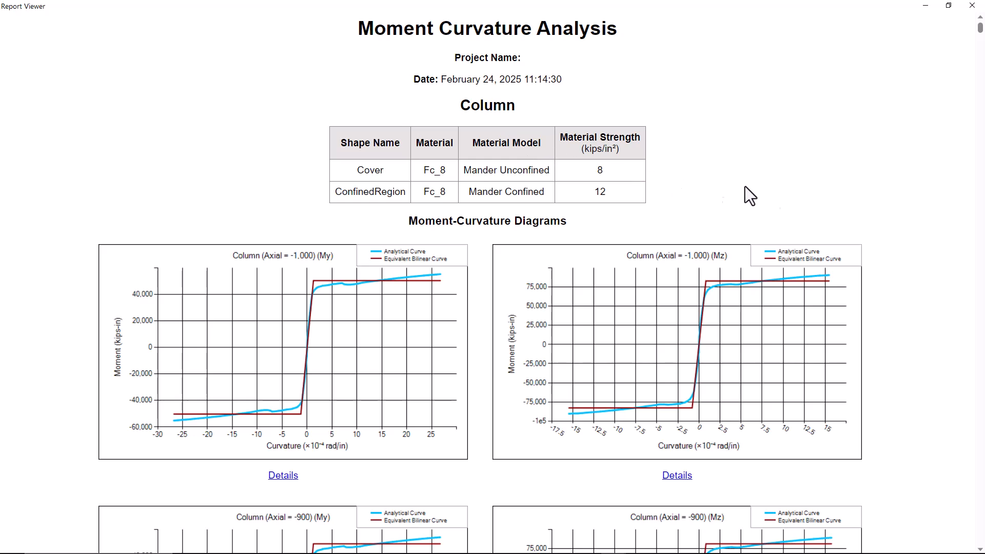
scroll(872, 214, "down", 3)
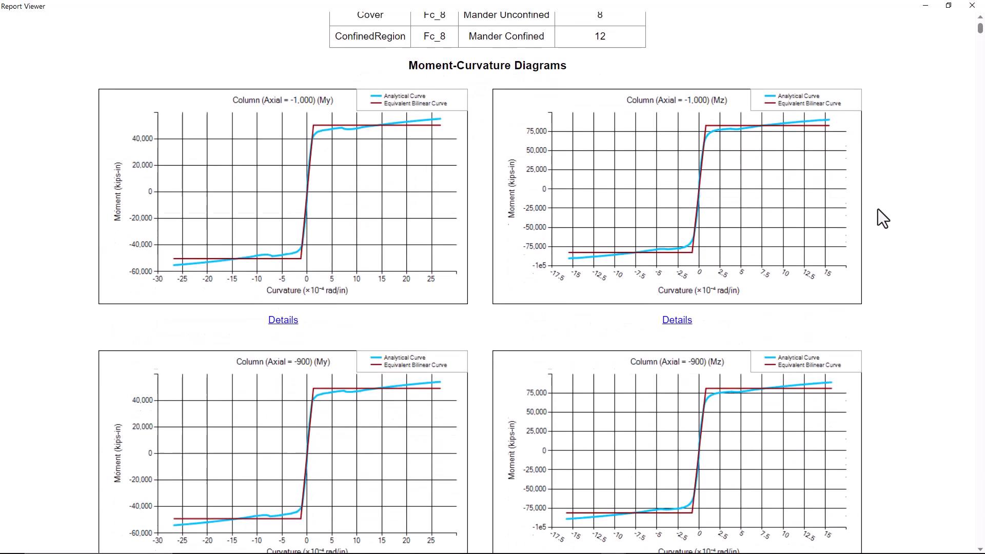
scroll(873, 208, "down", 3)
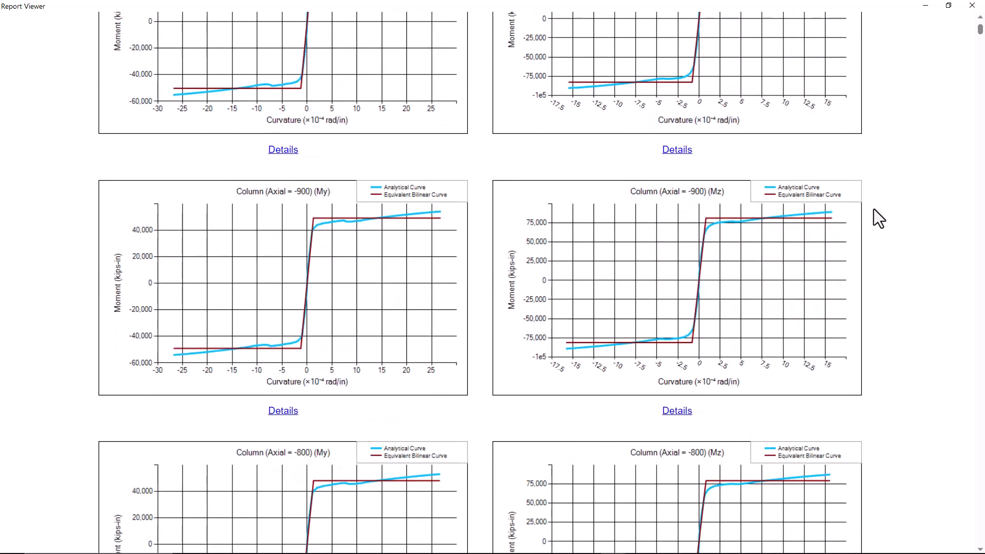
scroll(873, 209, "down", 6)
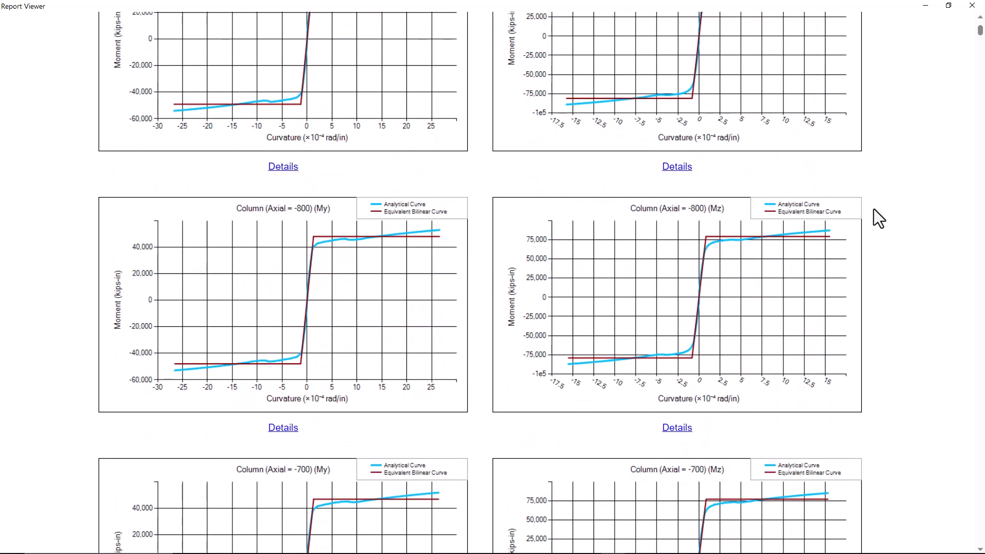
scroll(873, 209, "down", 4)
scroll(873, 209, "down", 4)
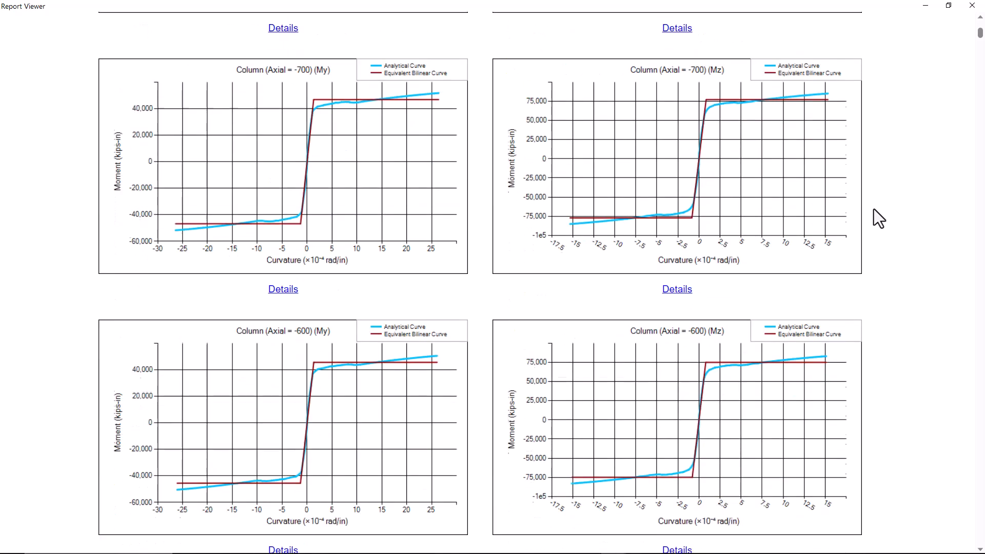
scroll(873, 209, "down", 9)
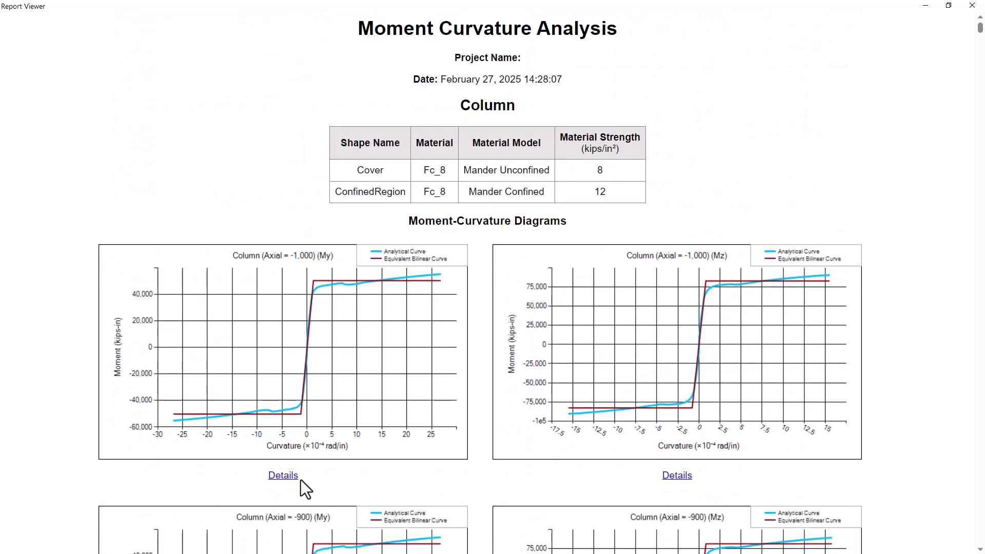
- Open the report details for the My diagram at axial force -1,000 and review the table of strains, forces and material events
left_click(283, 473)
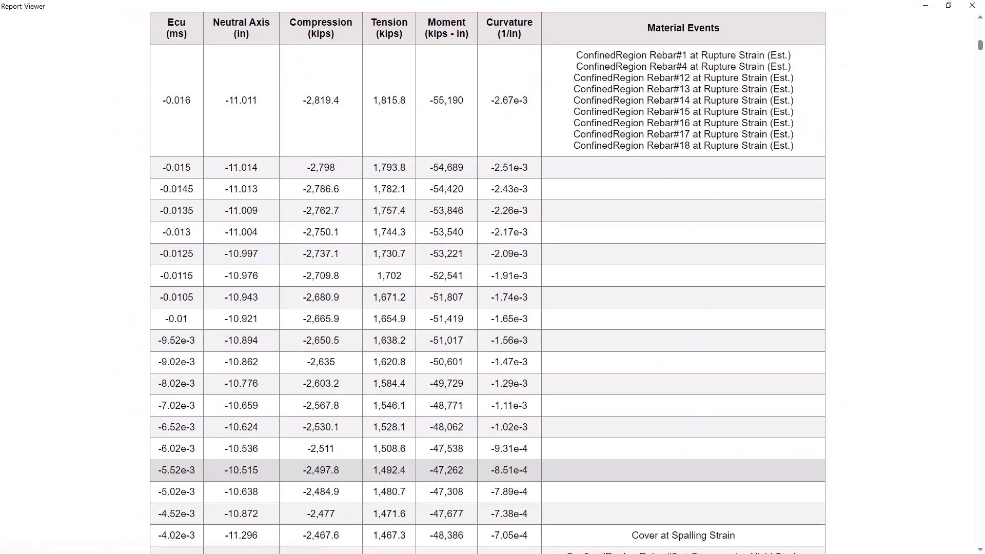
scroll(487, 287, "down", 1)
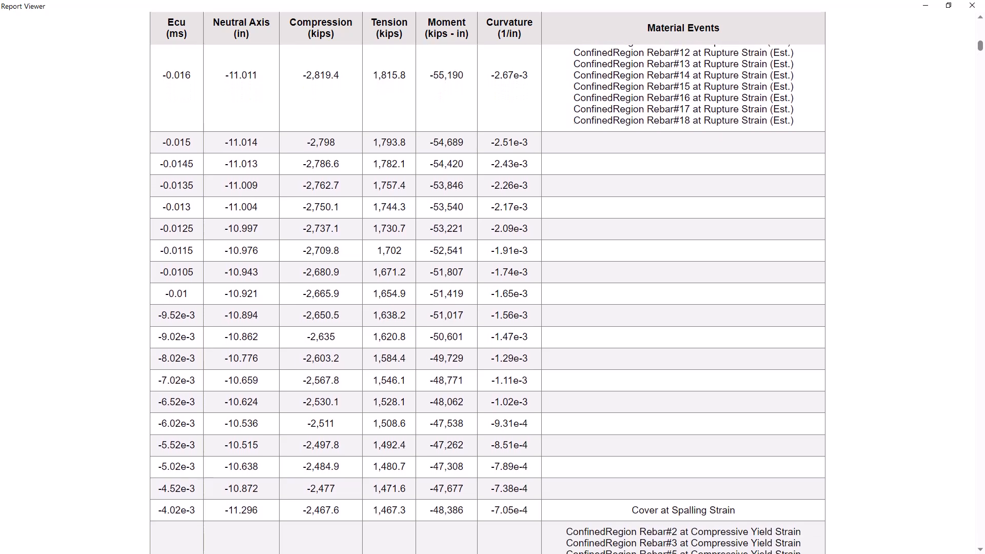
scroll(486, 286, "down", 2)
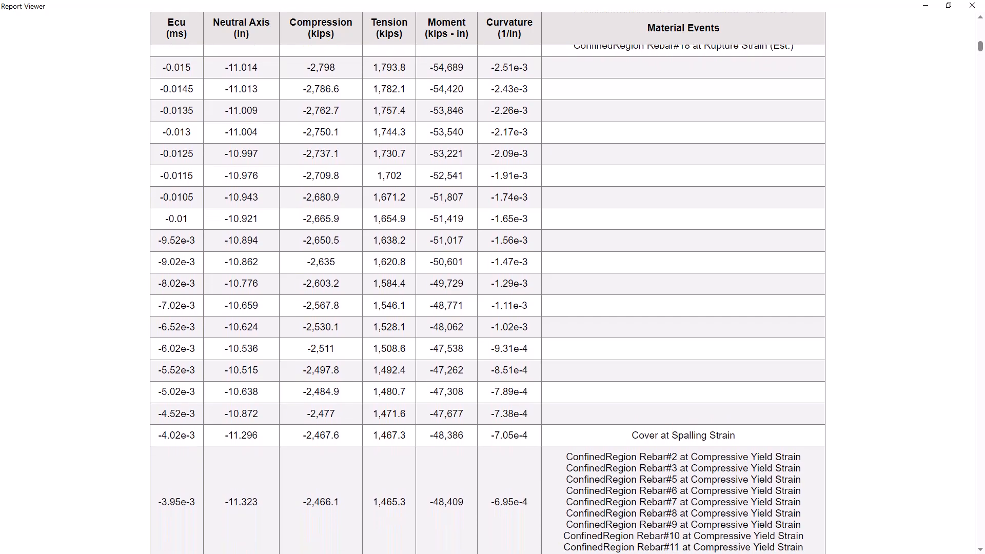
scroll(487, 287, "down", 2)
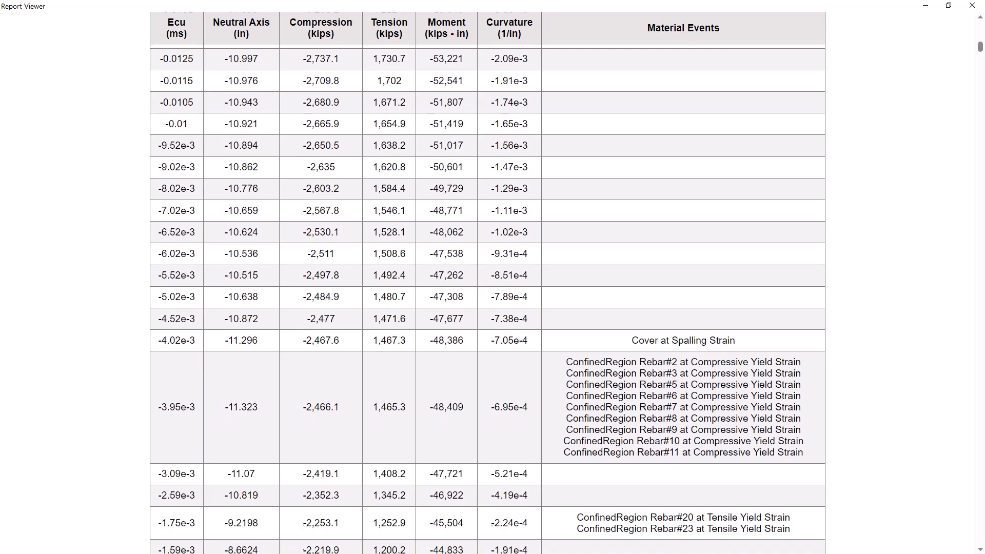
scroll(487, 287, "down", 2)
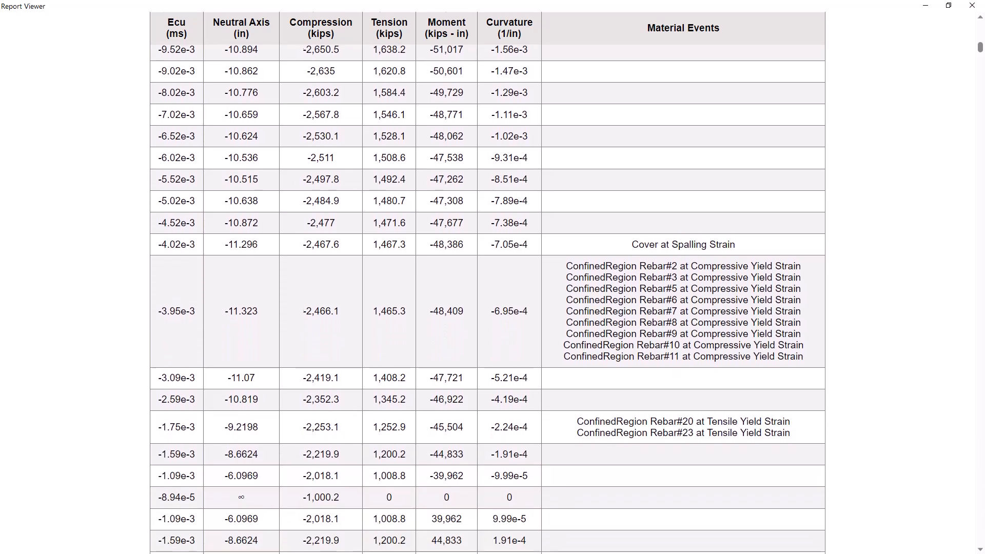
scroll(487, 287, "down", 2)
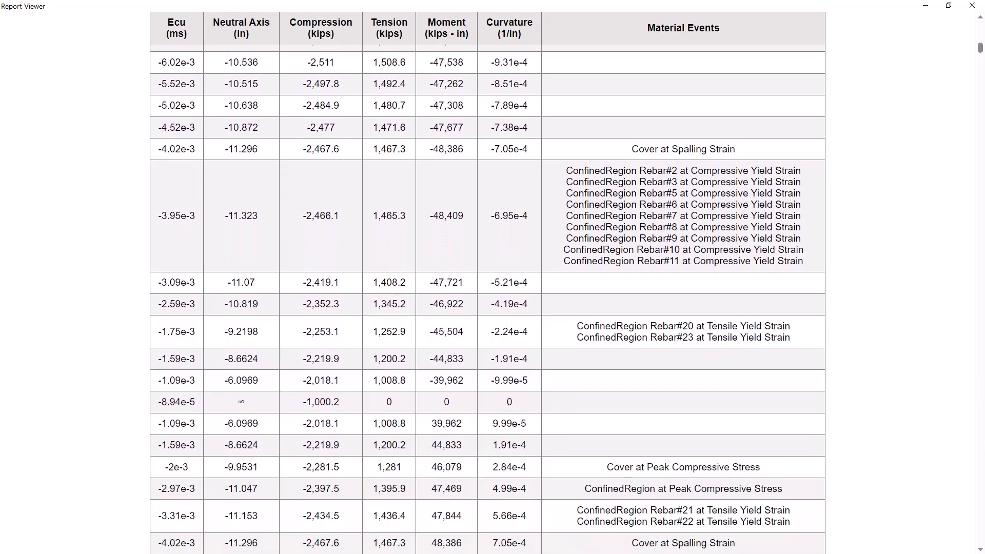
scroll(487, 287, "down", 2)
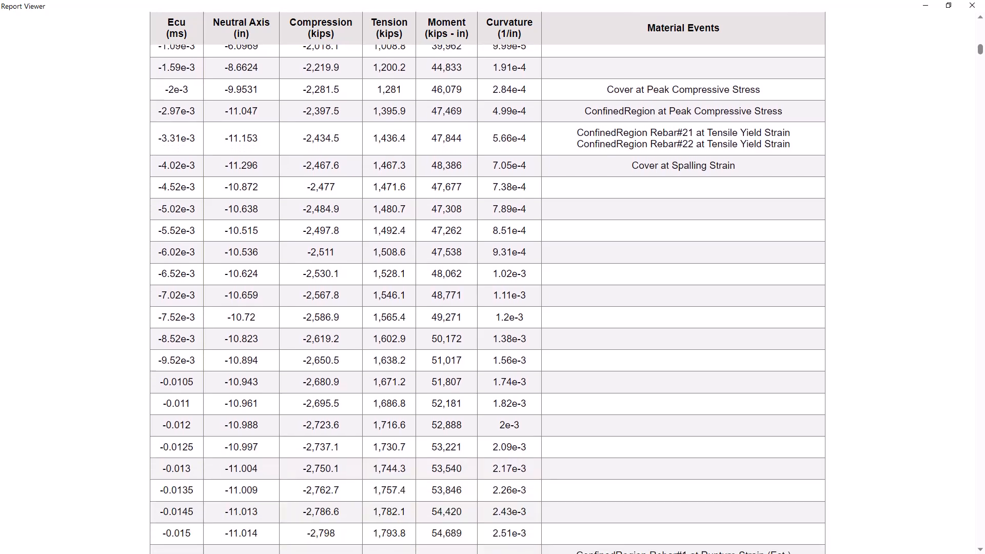
scroll(487, 292, "down", 2)
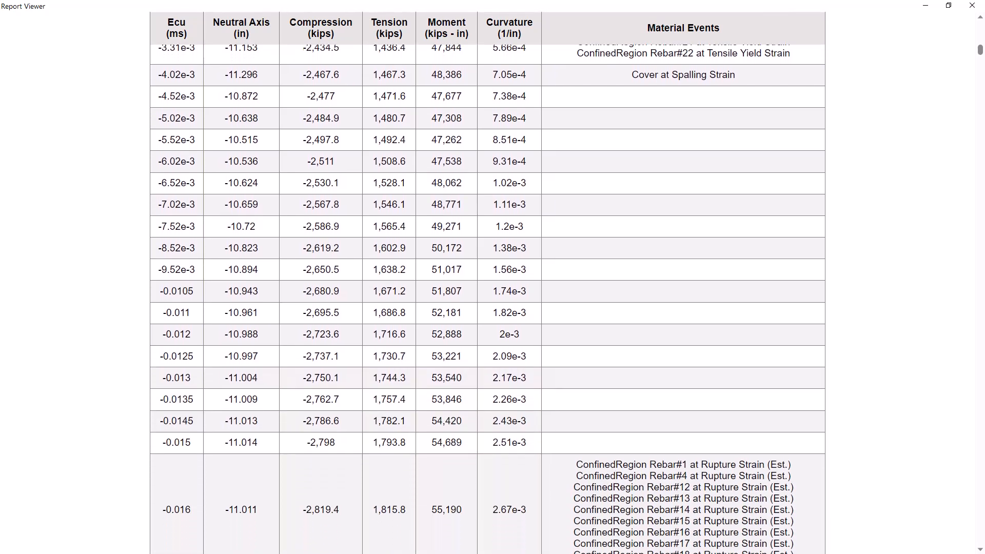
scroll(487, 277, "down", 2)
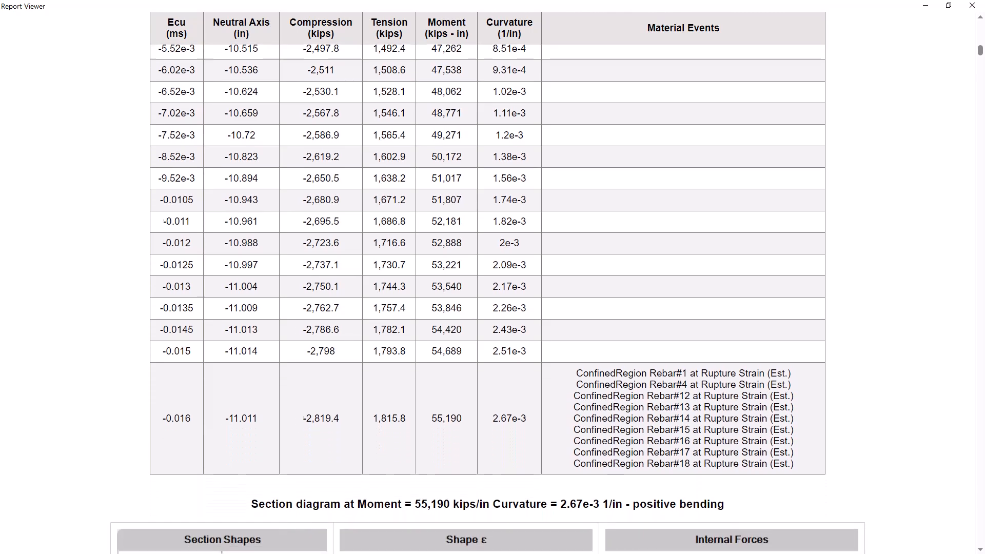
- Review the report's positive-bending section diagrams, including the section shapes, strain profile and internal forces
scroll(487, 278, "down", 2)
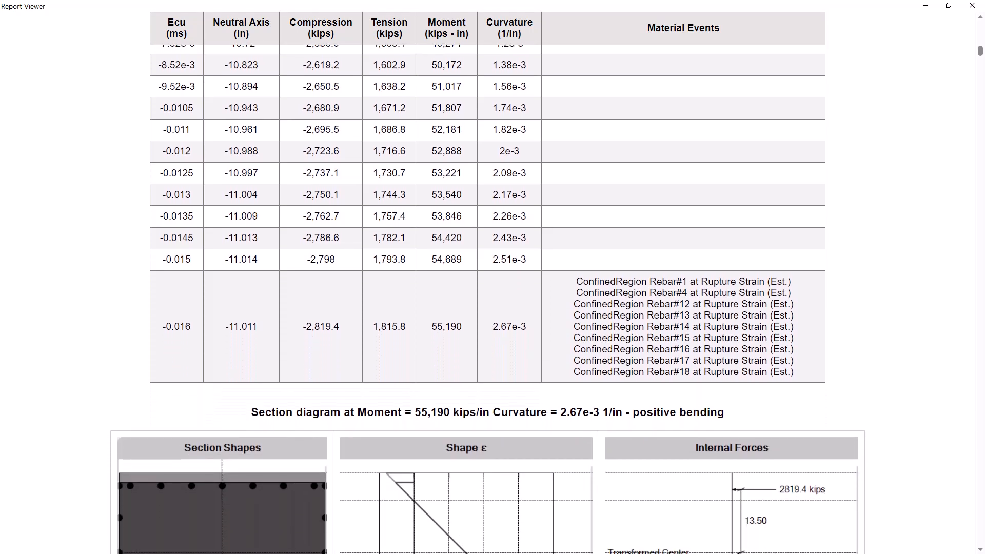
scroll(487, 277, "down", 2)
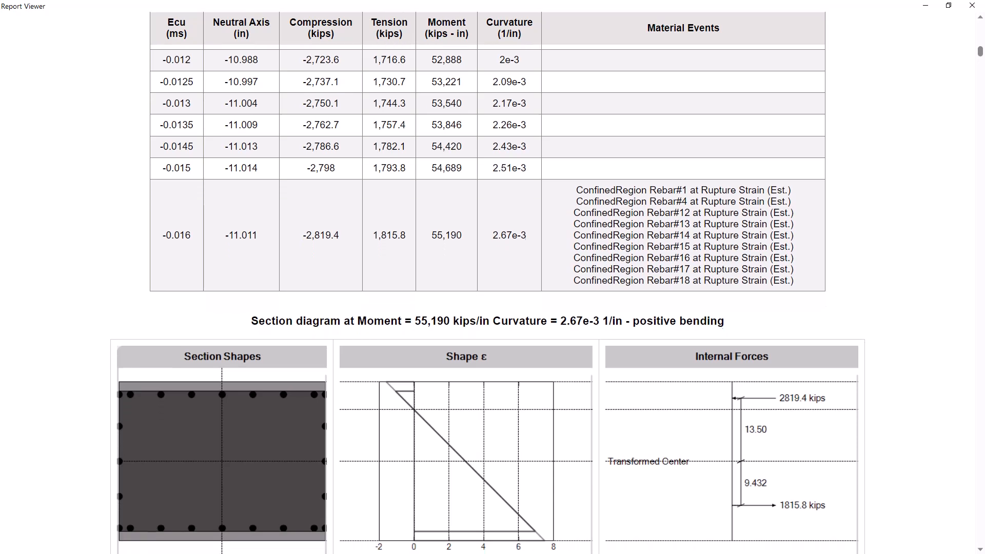
scroll(487, 277, "down", 2)
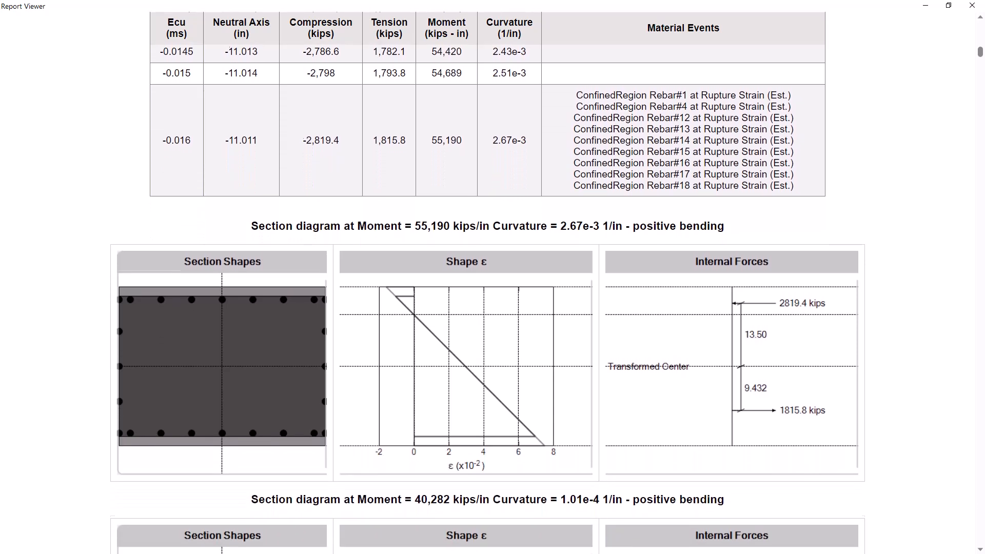
scroll(487, 277, "down", 2)
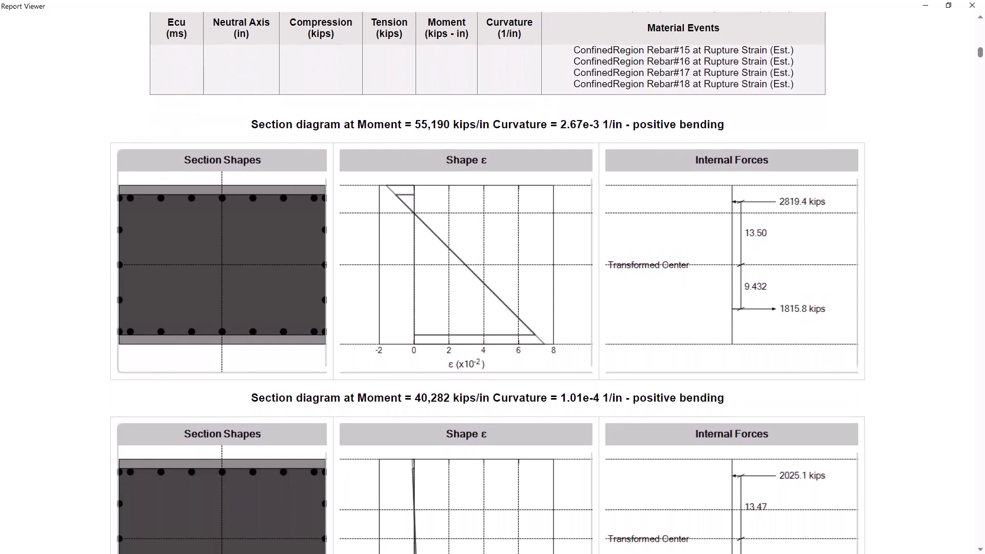
scroll(487, 277, "down", 2)
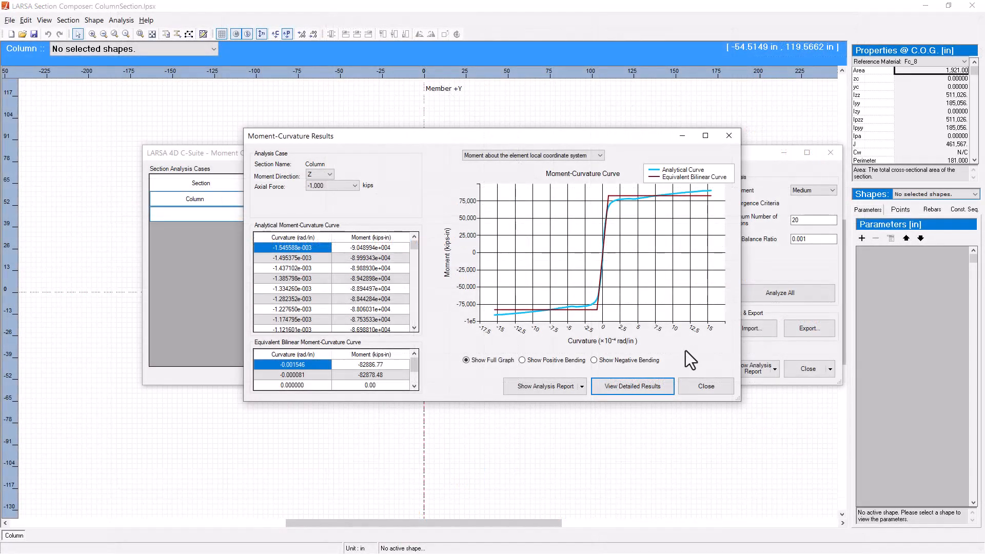
- Open the detailed results and inspect the section response along the moment-curvature curve, including the event points at curvatures of about 38 and 49 ×10⁻⁵ rad/in
left_click(658, 384)
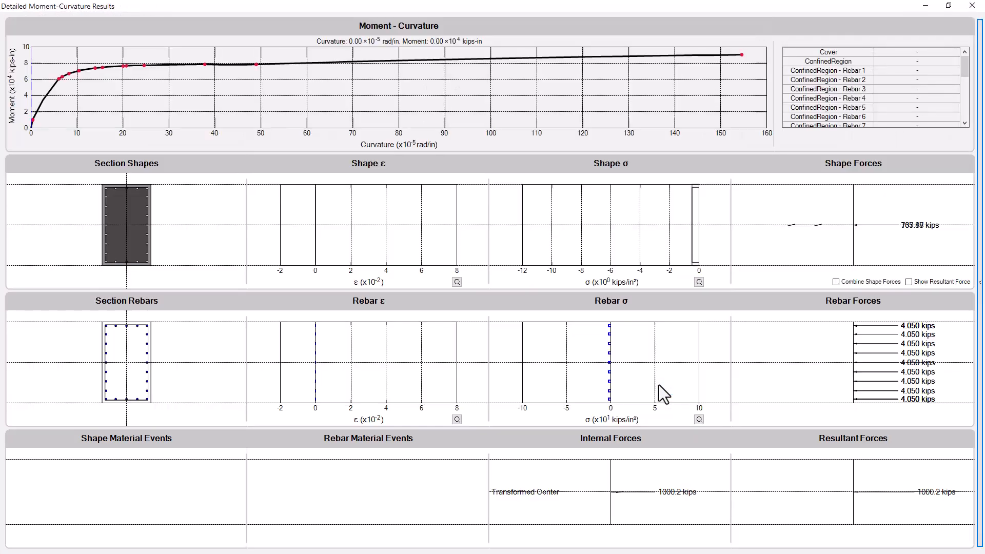
left_click(553, 117)
left_click(461, 111)
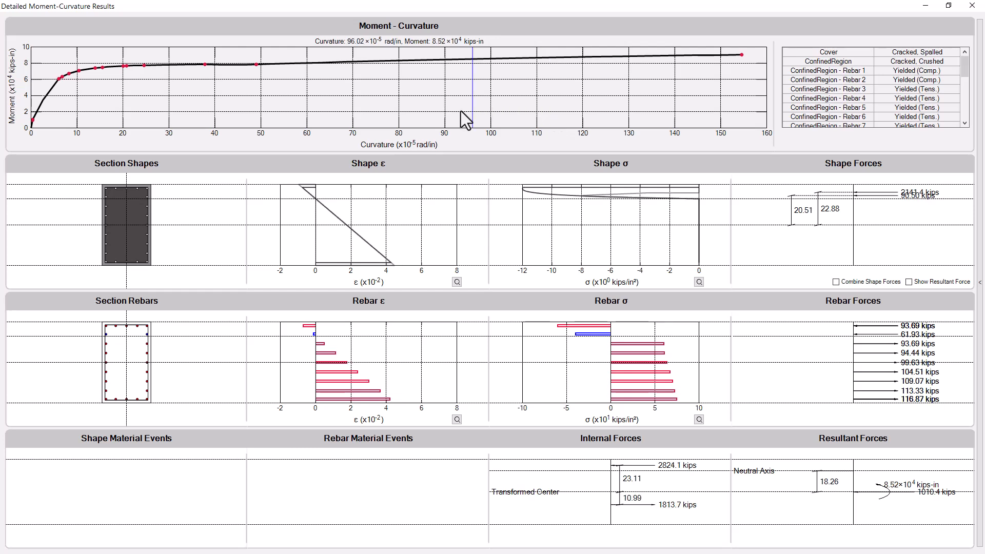
left_click(384, 108)
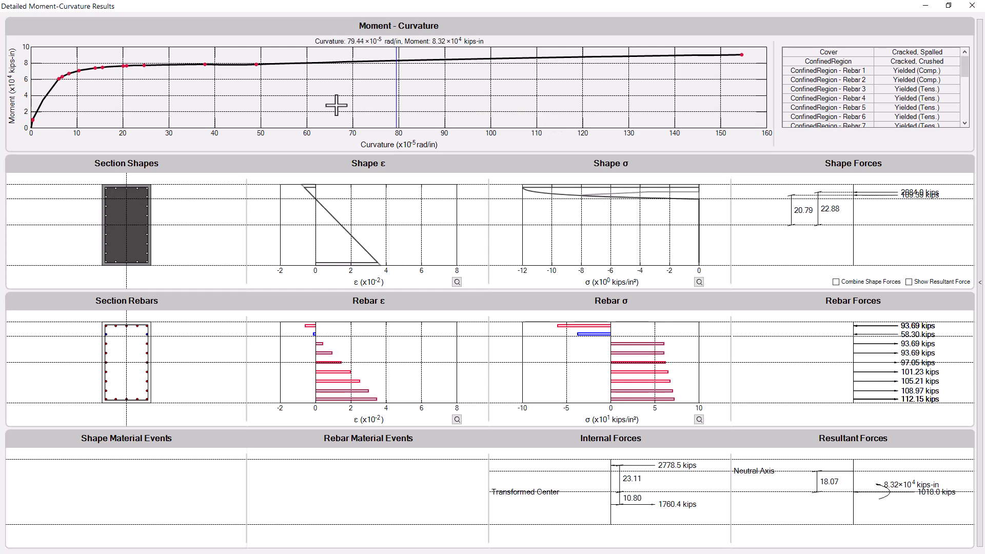
left_click(286, 103)
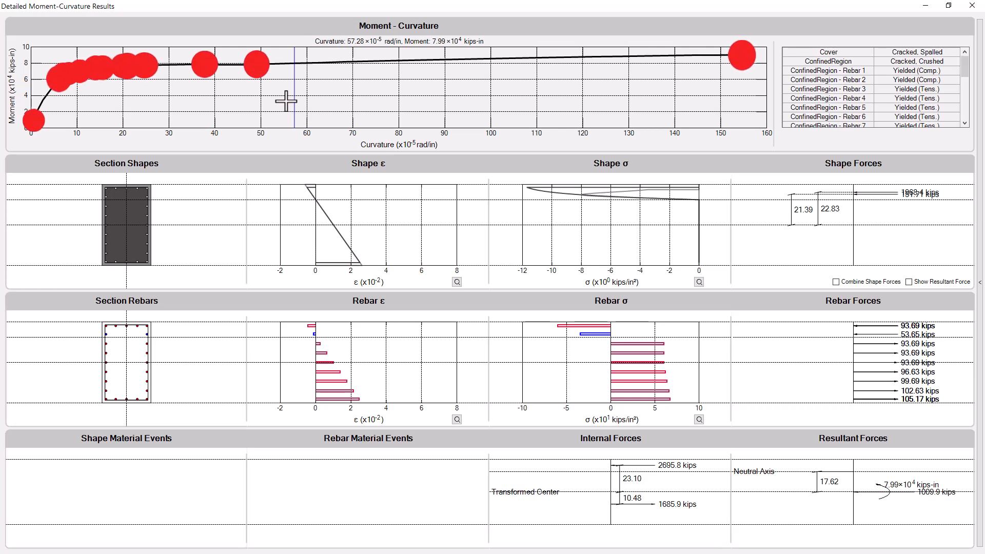
left_click(204, 95)
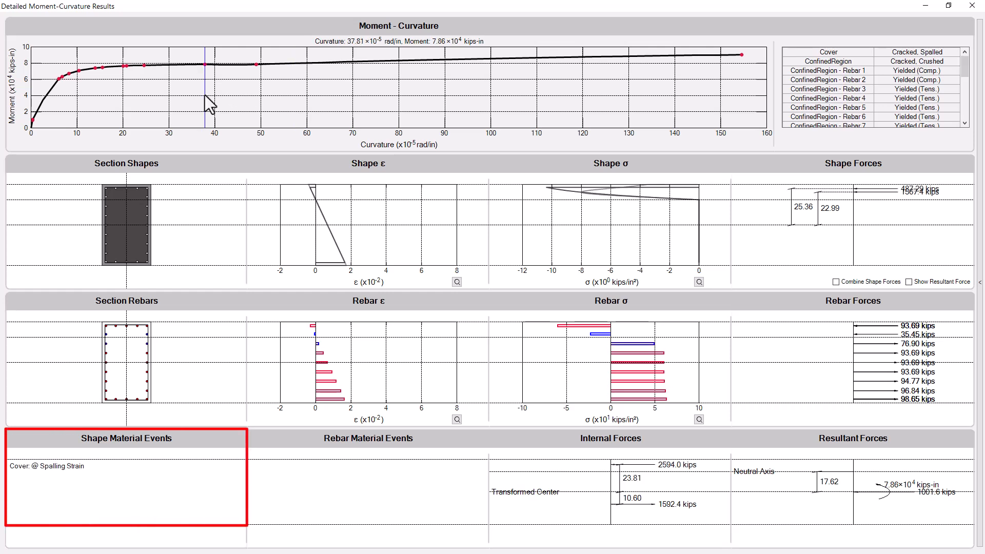
left_click(256, 93)
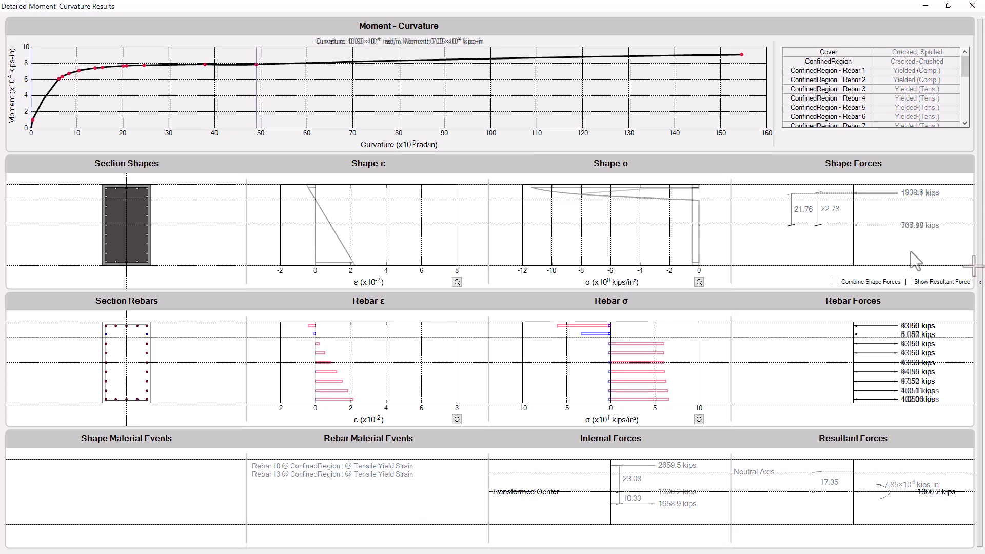
- Expand the detailed results' side pane, check the bending direction and units options, and expand the Show All display list
left_click(979, 285)
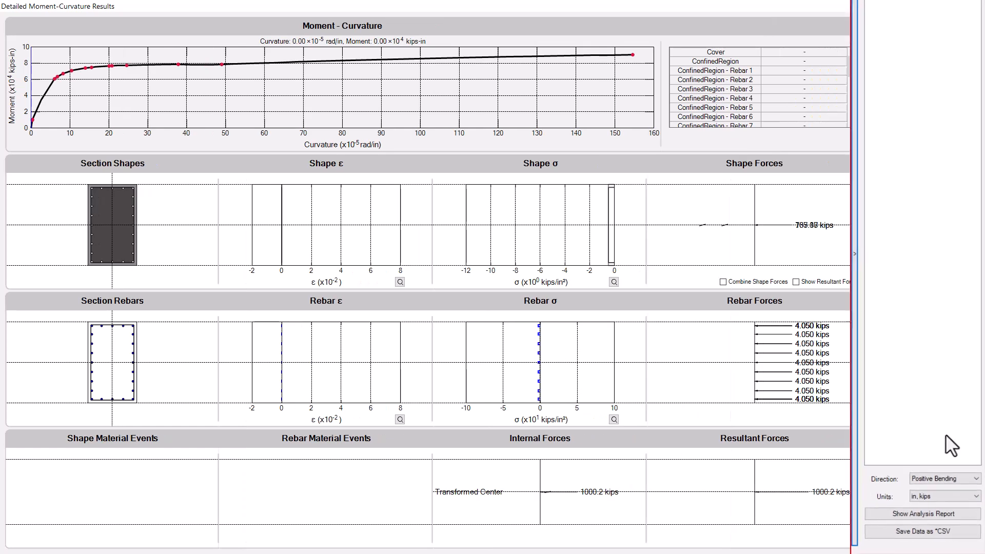
left_click(933, 465)
left_click(942, 486)
left_click(935, 466)
left_click(924, 477)
left_click(933, 485)
left_click(919, 362)
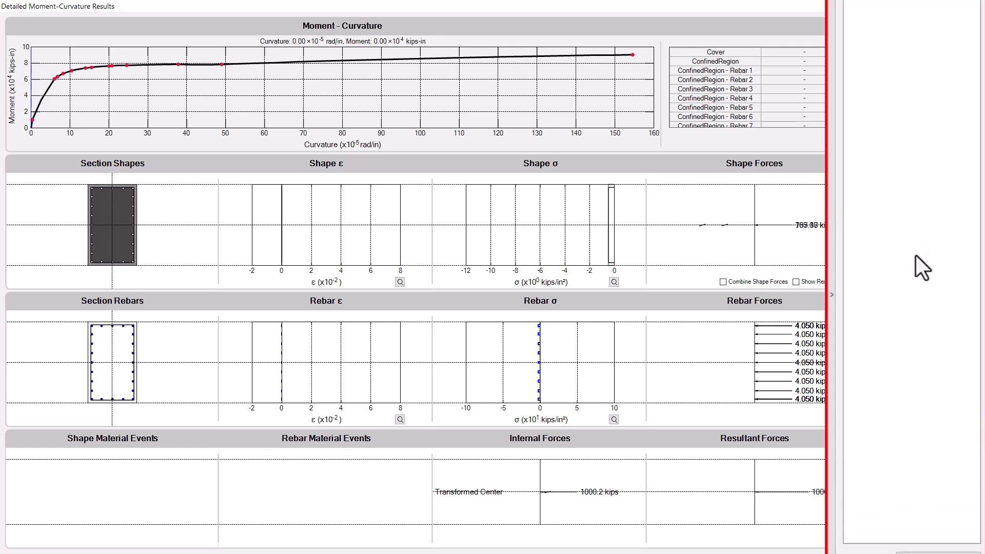
left_click(852, 27)
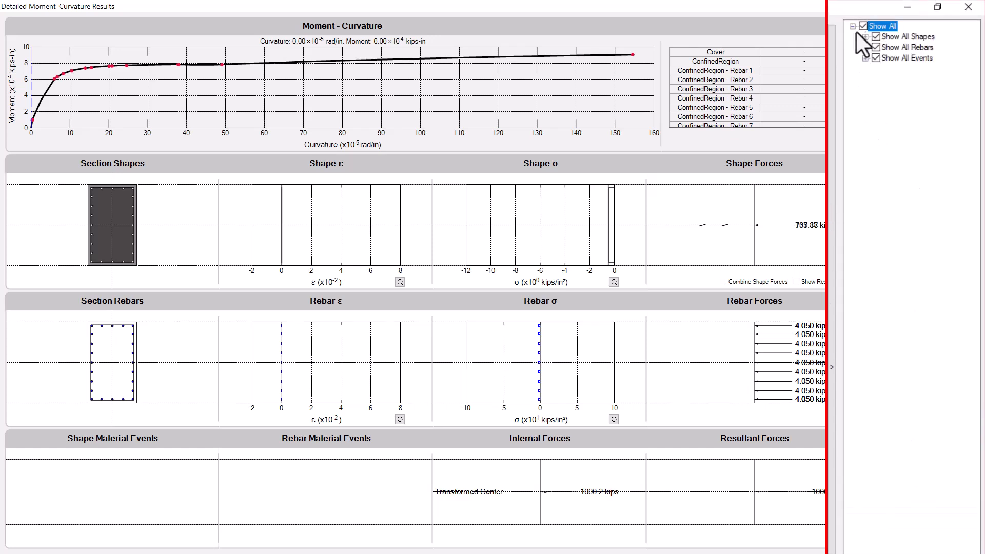
- Expand the display lists for shapes and rebars, and toggle the Cover and ConfinedRegion shapes off and back on
left_click(865, 36)
left_click(865, 68)
left_click(888, 46)
left_click(889, 47)
left_click(892, 59)
left_click(892, 60)
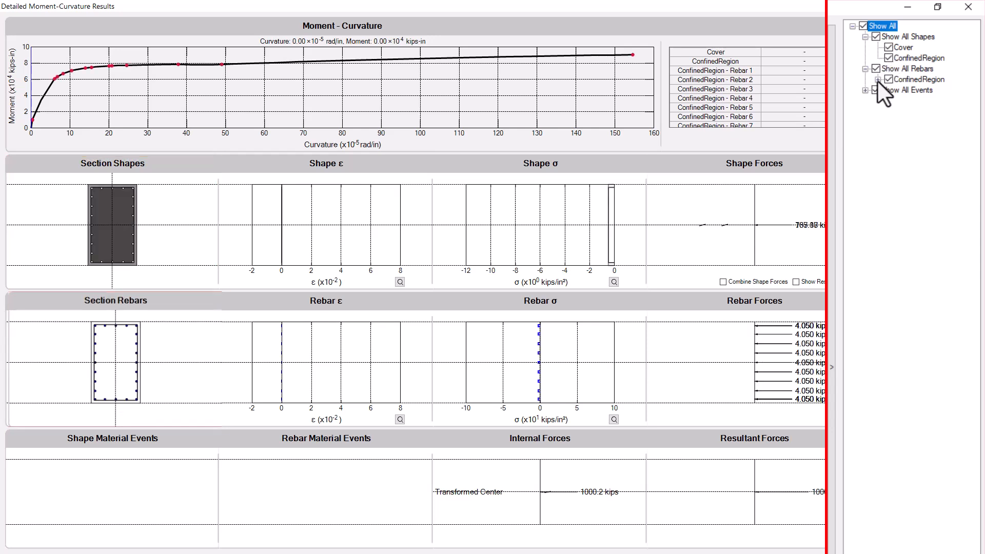
- Hide Rebar 8 and Rebar 15 of the ConfinedRegion in the detailed results, and expand the events display list
left_click(877, 79)
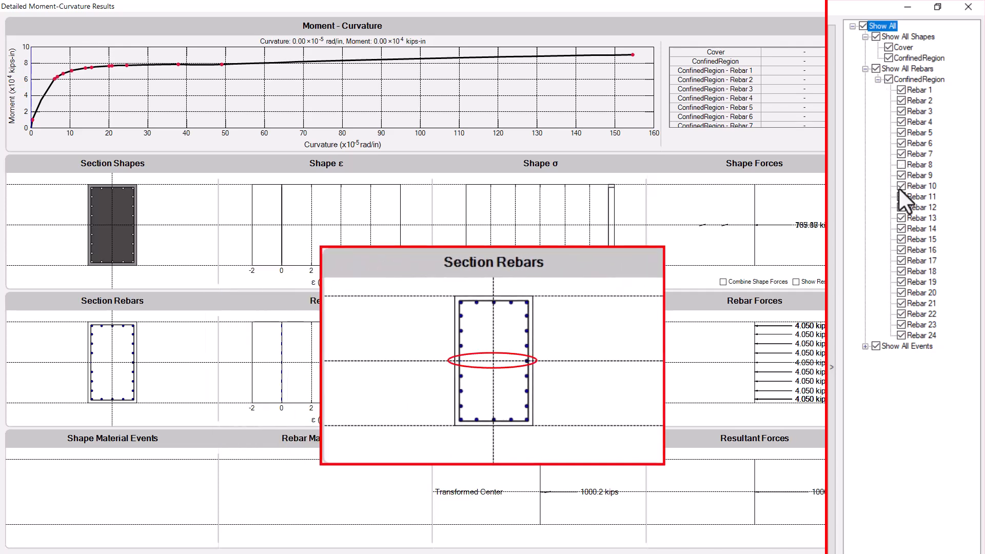
left_click(900, 240)
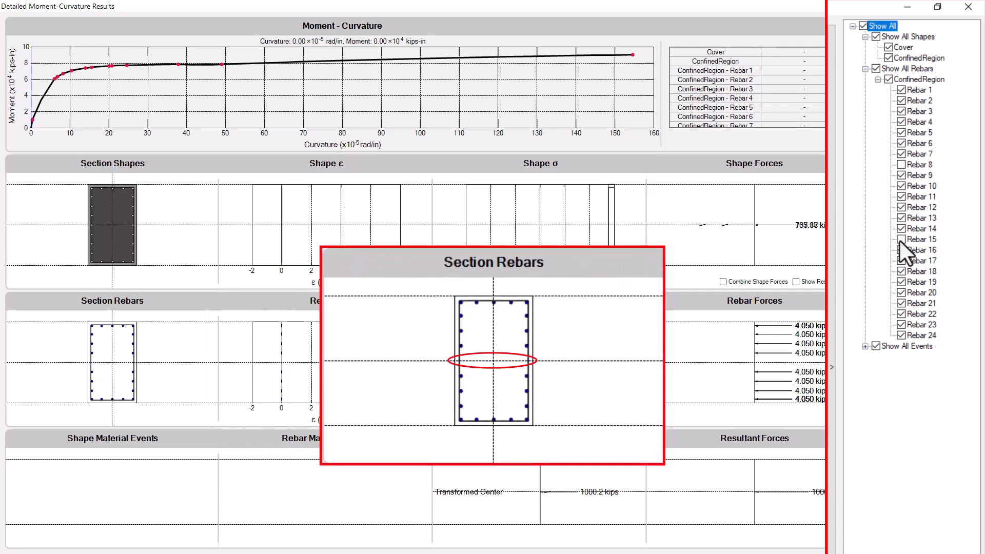
left_click(864, 345)
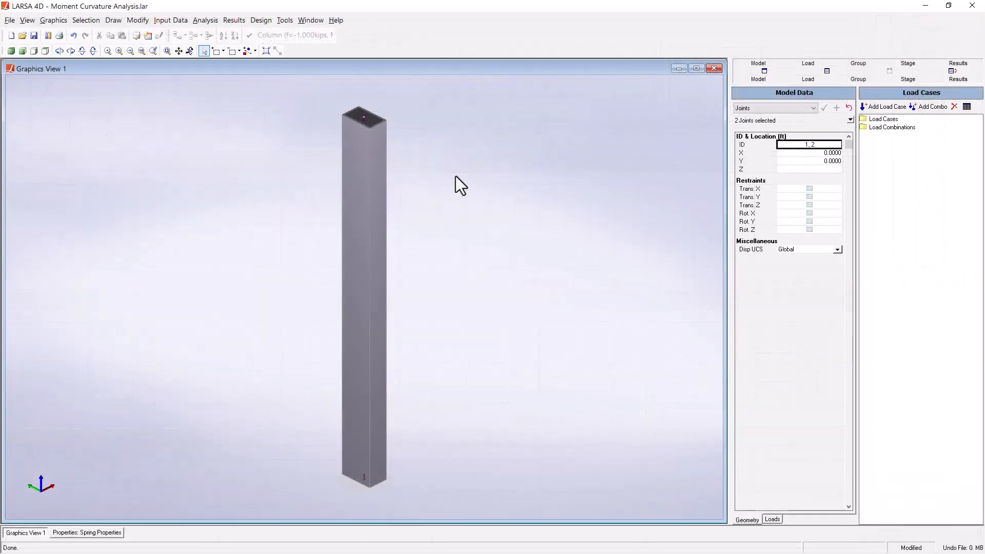
- Run the Moment Curvature Analysis for the Column section with curves exported to the section for inelastic elements, and close the results and analysis windows
left_click(261, 20)
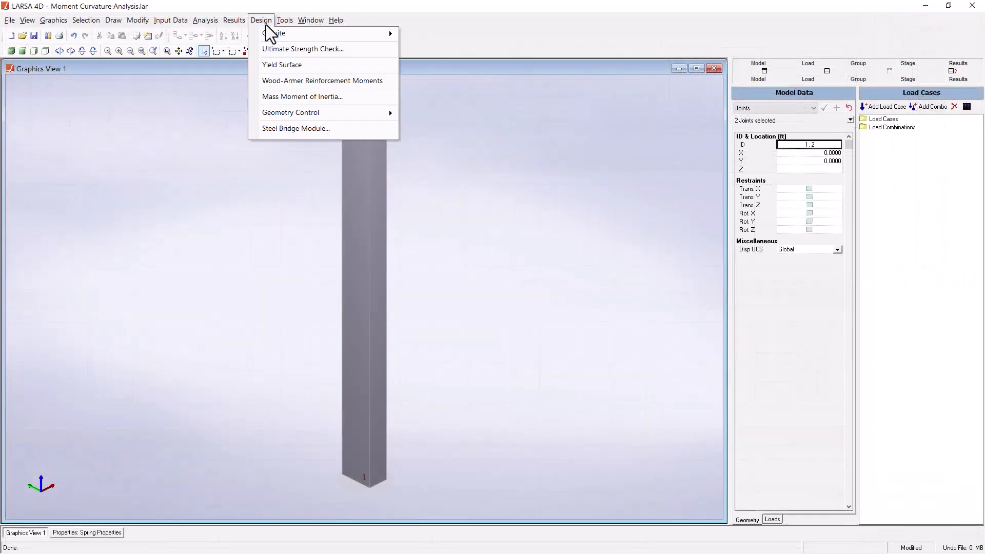
mouse_move(277, 33)
left_click(497, 35)
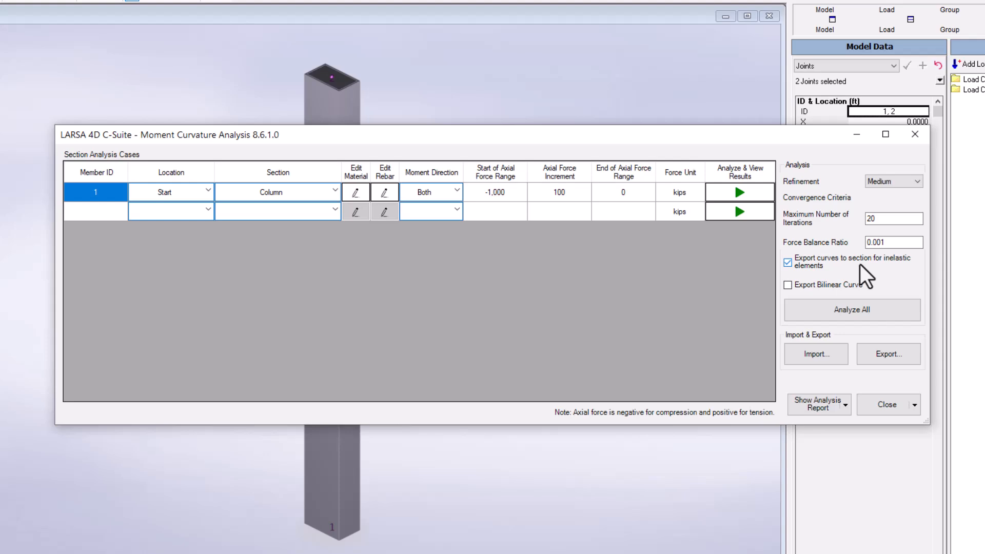
left_click(733, 186)
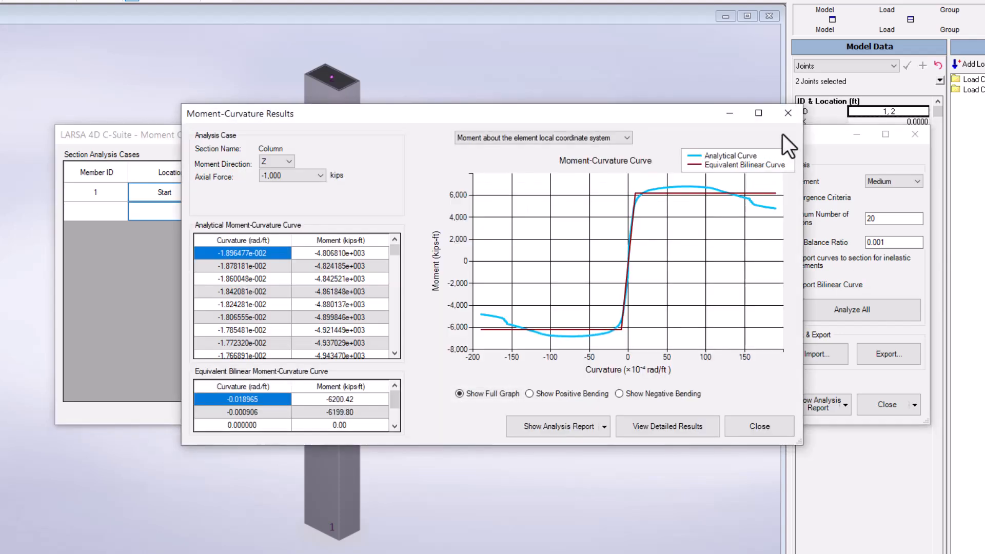
left_click(788, 114)
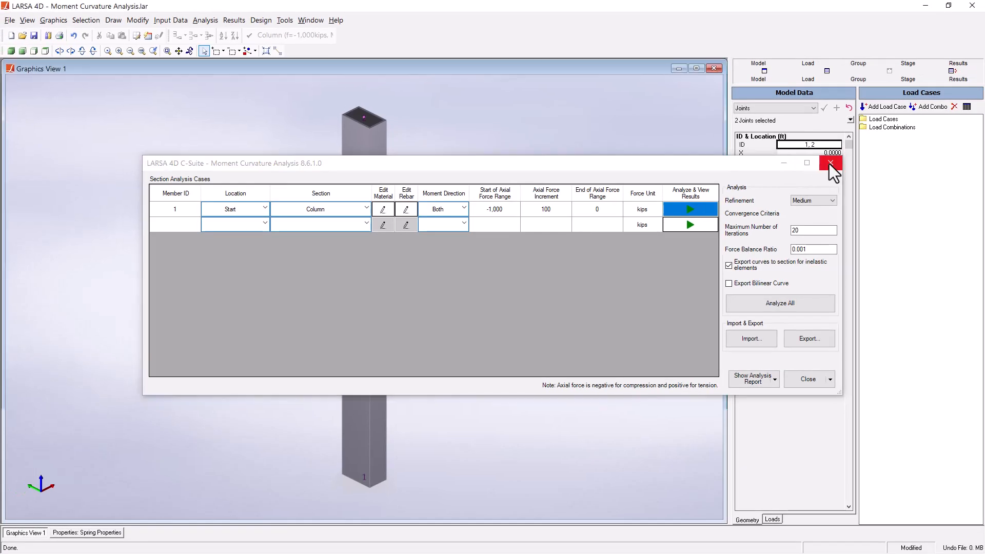
left_click(828, 164)
- Open the exported Column (f=-1,000kips, My) curve from the spring properties and review its points and moment-curvature graph
left_click(101, 535)
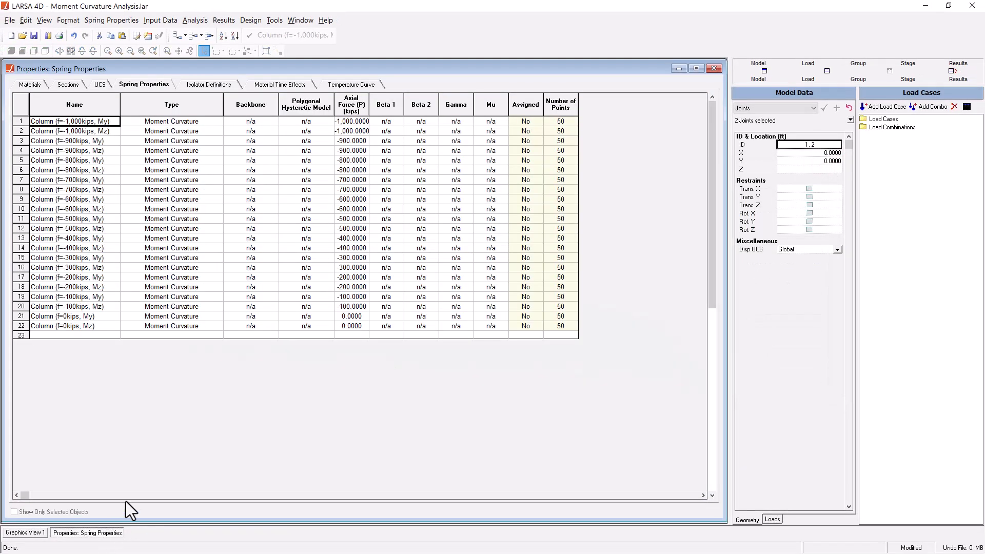
right_click(114, 121)
left_click(169, 236)
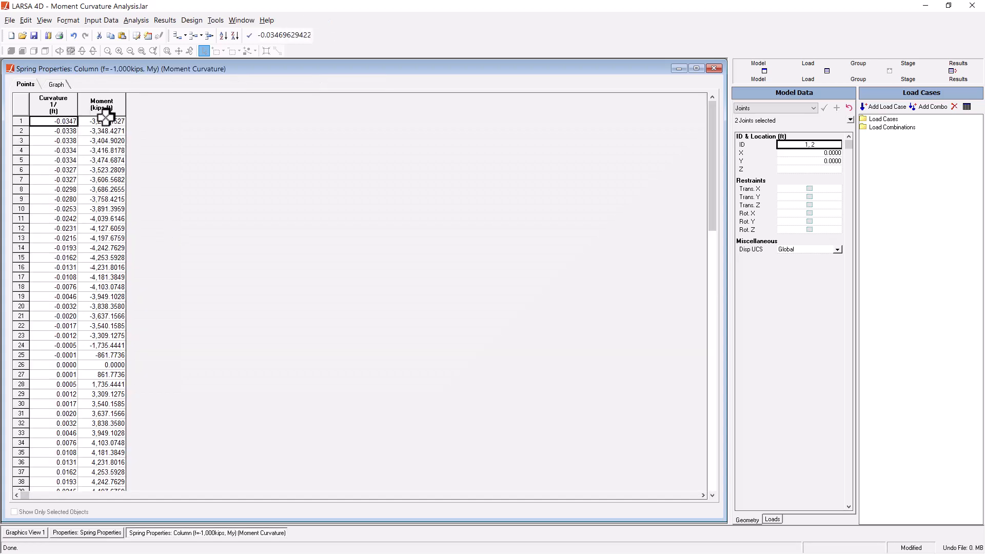
left_click(58, 85)
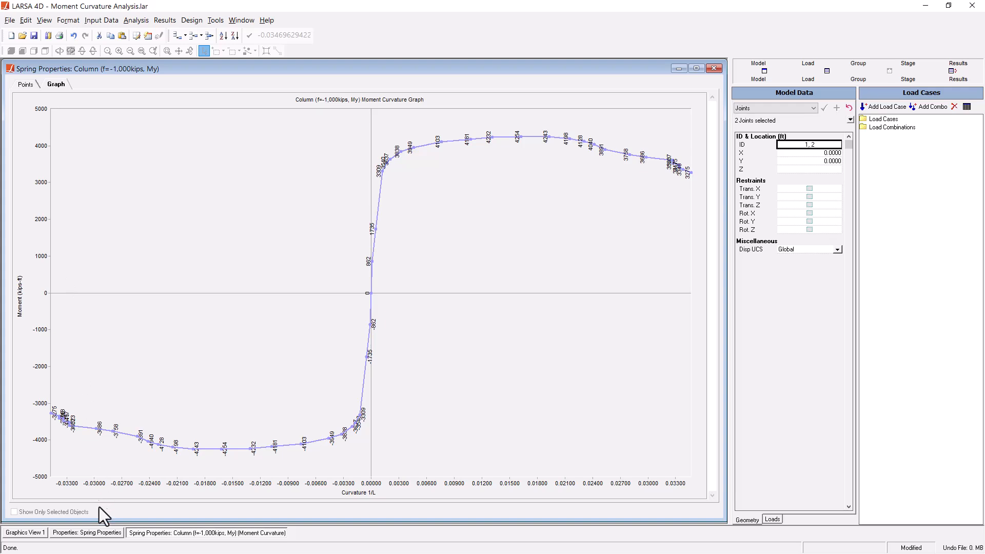
- Open the Moment(y) Curvature property of the Column section to review its assigned curves and axial forces
left_click(87, 532)
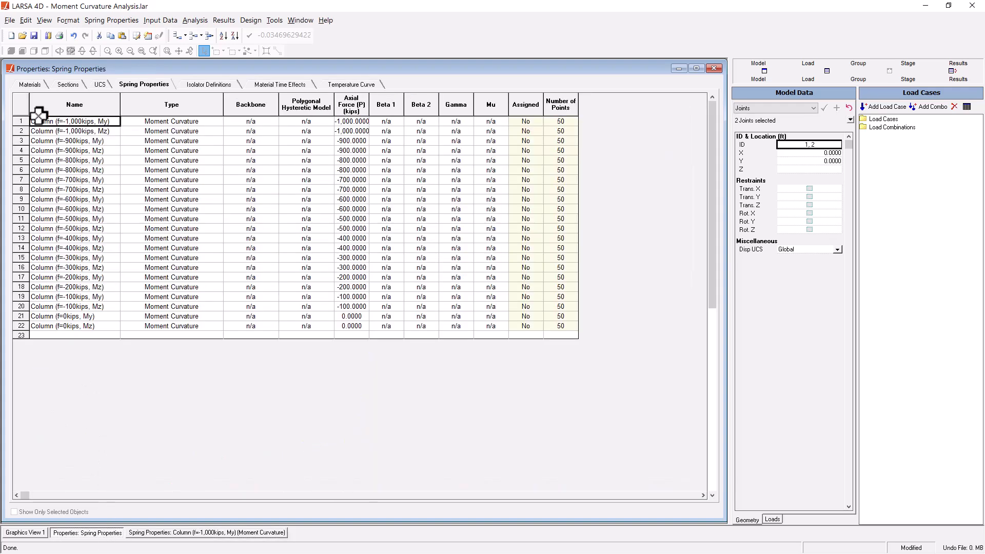
left_click(67, 85)
right_click(72, 135)
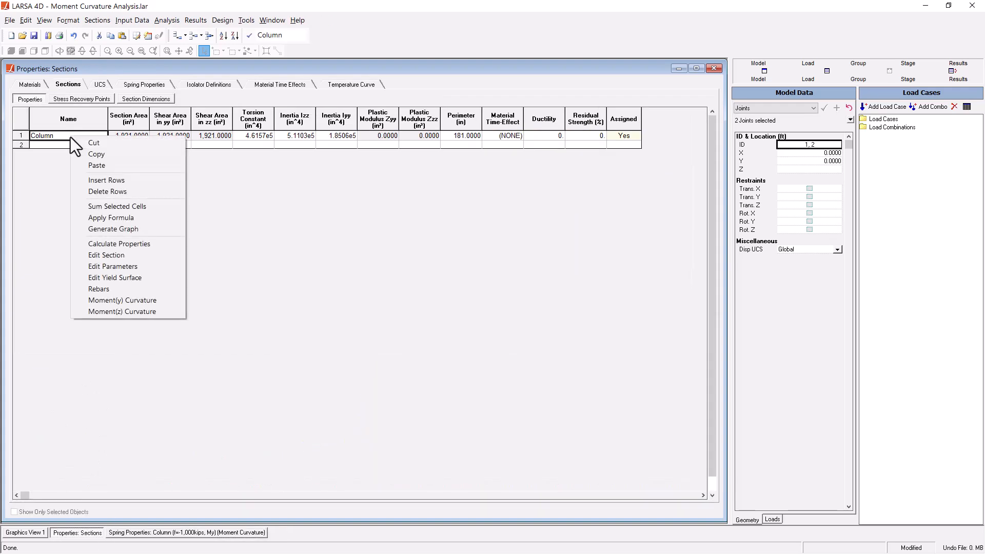
left_click(123, 301)
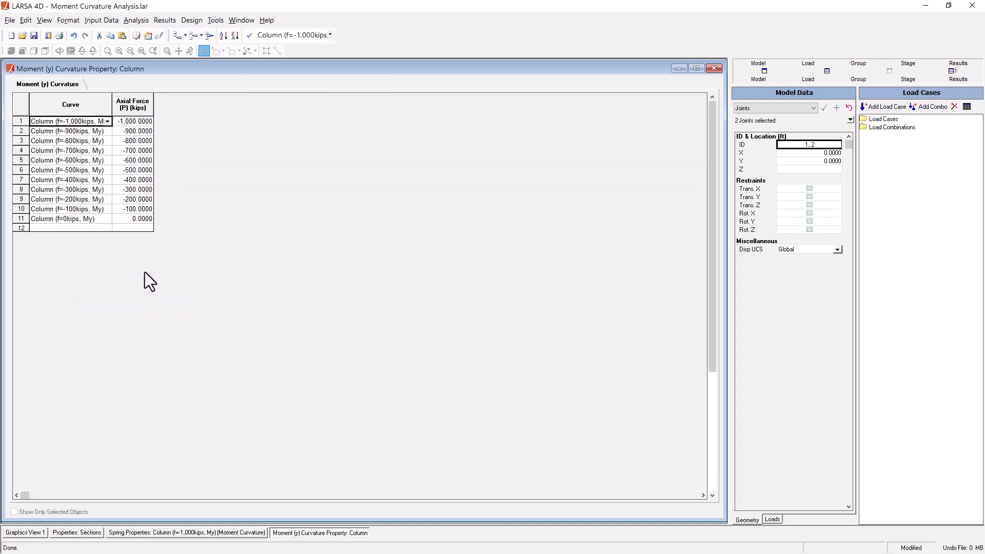